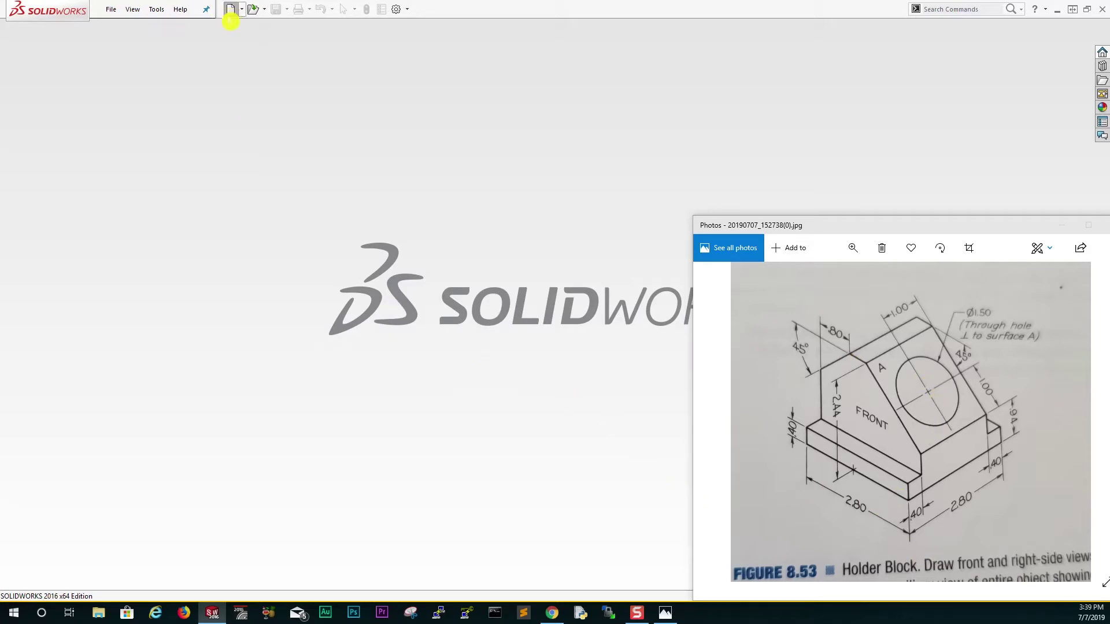
Create a new SOLIDWORKS part document, Part2, and bring up the Sketch tools.
{"action": "left_click", "coordinate": [230, 9]}
{"action": "left_click", "coordinate": [598, 390]}
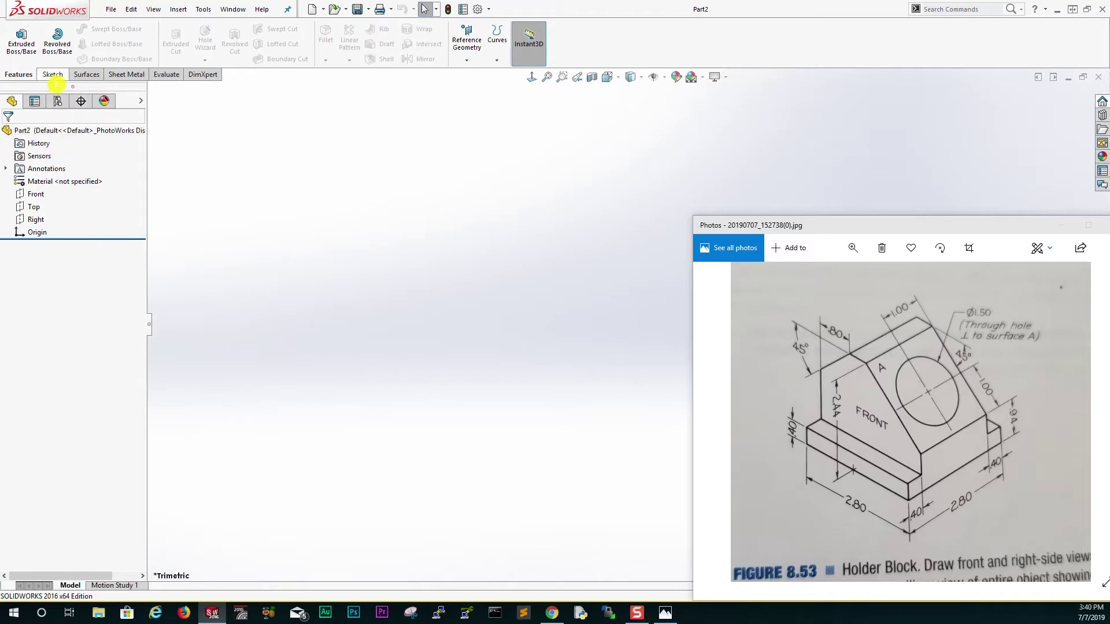
{"action": "left_click", "coordinate": [53, 74]}
Start a sketch on the Right plane and draw a center rectangle from the origin.
{"action": "left_click", "coordinate": [18, 41]}
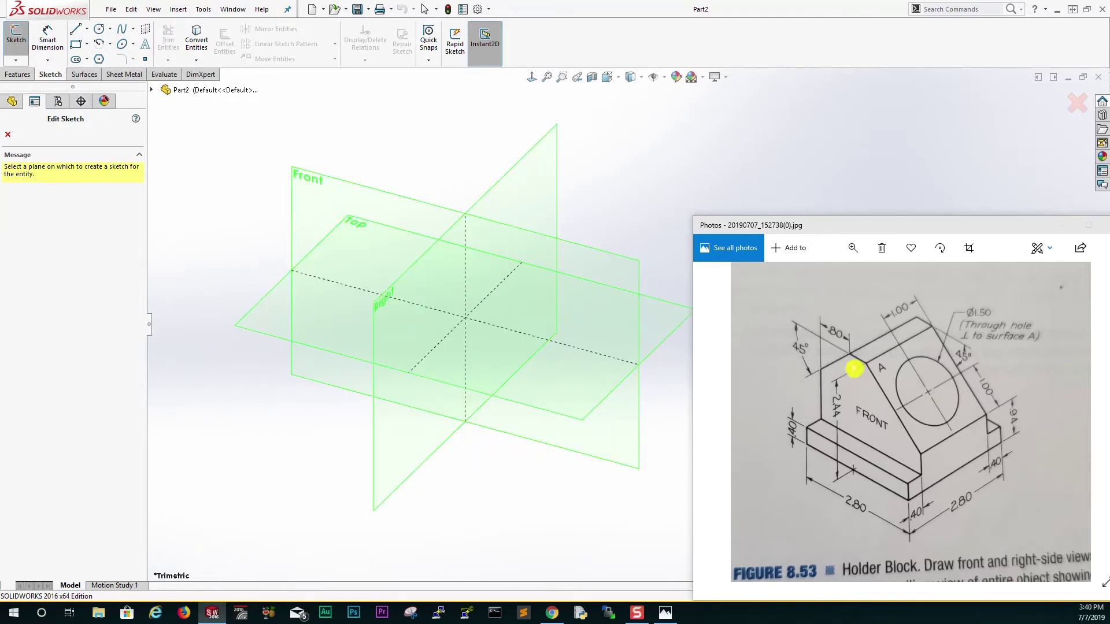
{"action": "left_click", "coordinate": [524, 184]}
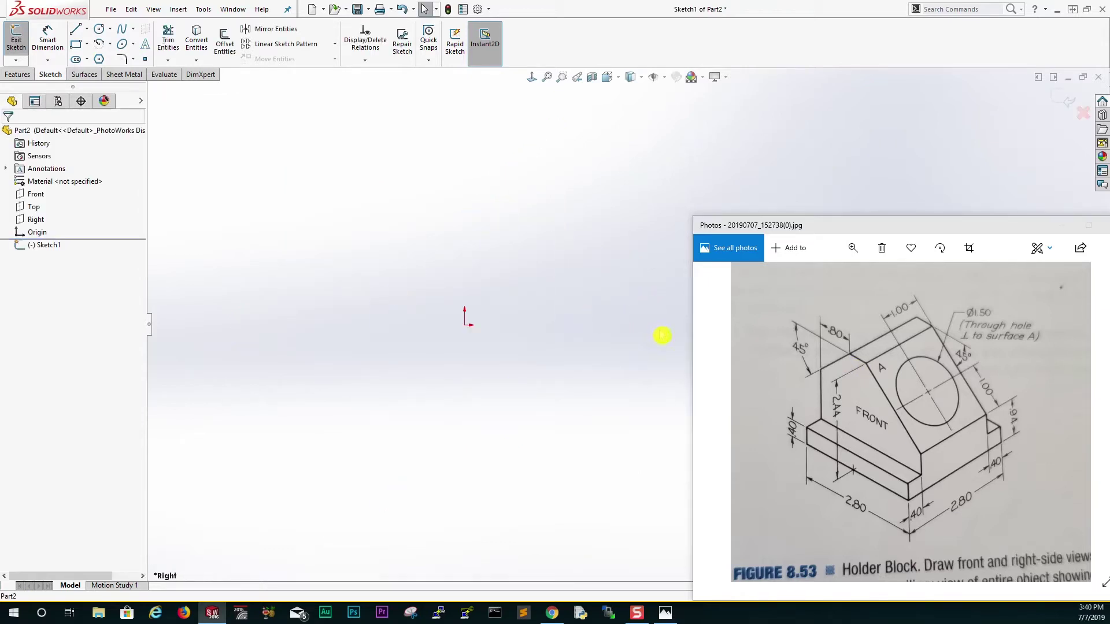
{"action": "left_click", "coordinate": [86, 43]}
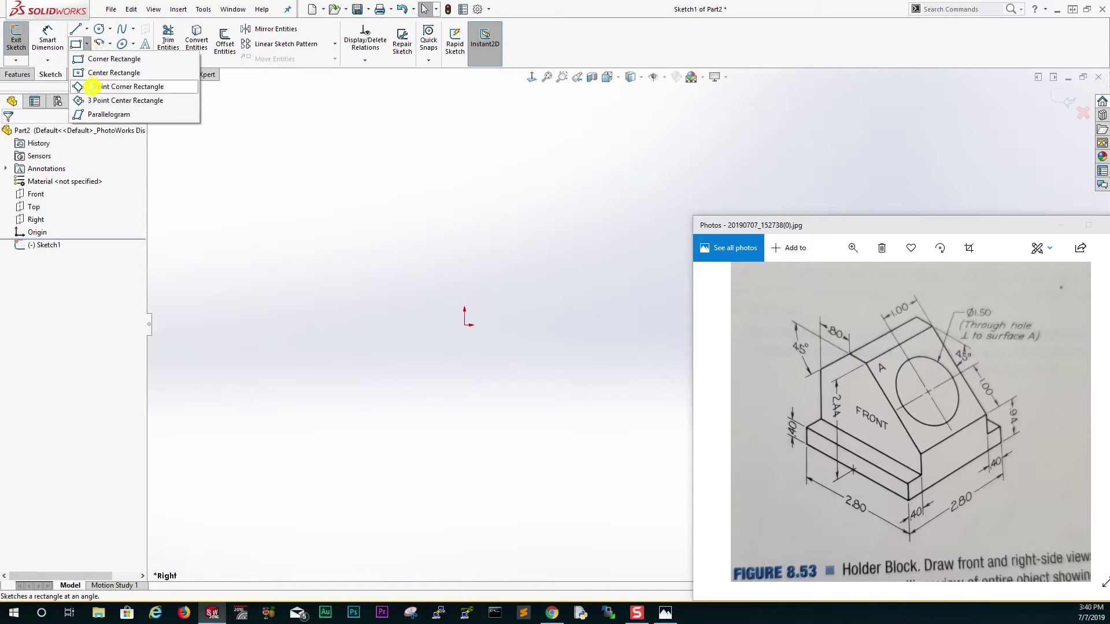
{"action": "left_click", "coordinate": [110, 73]}
{"action": "left_click", "coordinate": [465, 325]}
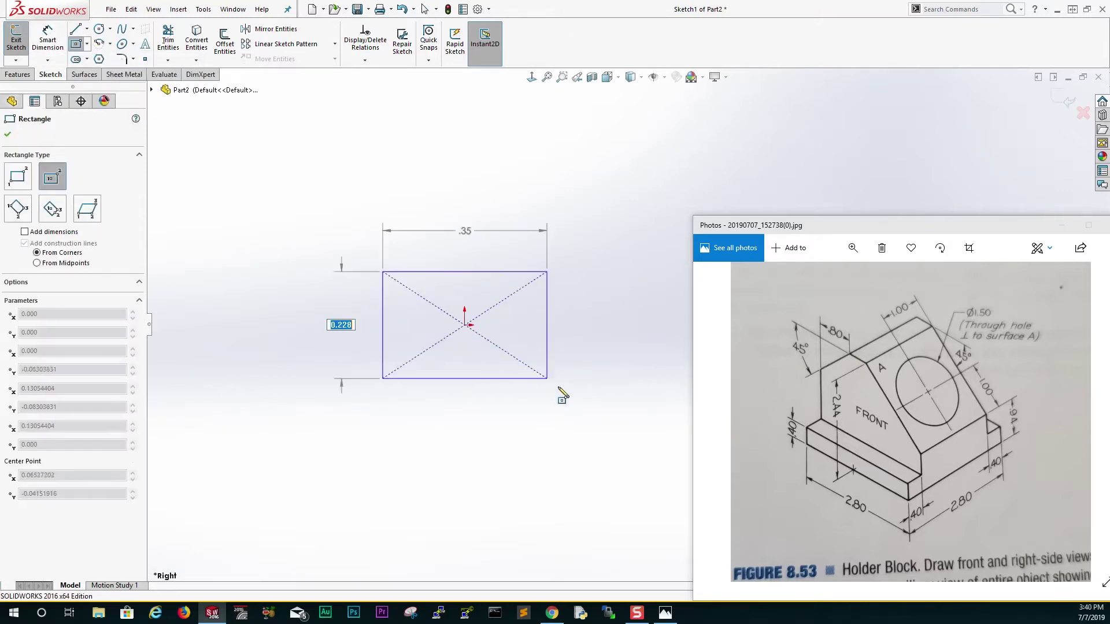
{"action": "left_click", "coordinate": [625, 481]}
{"action": "key", "text": "Escape"}
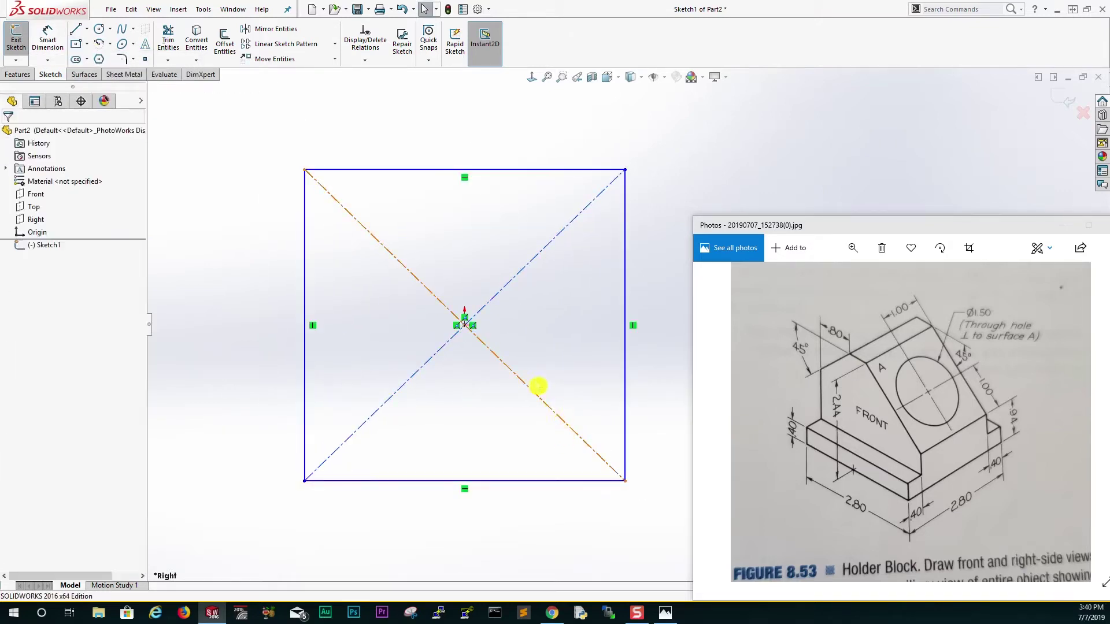
Dimension the rectangle 2.80 wide and 2.44 tall.
{"action": "key", "text": "d"}
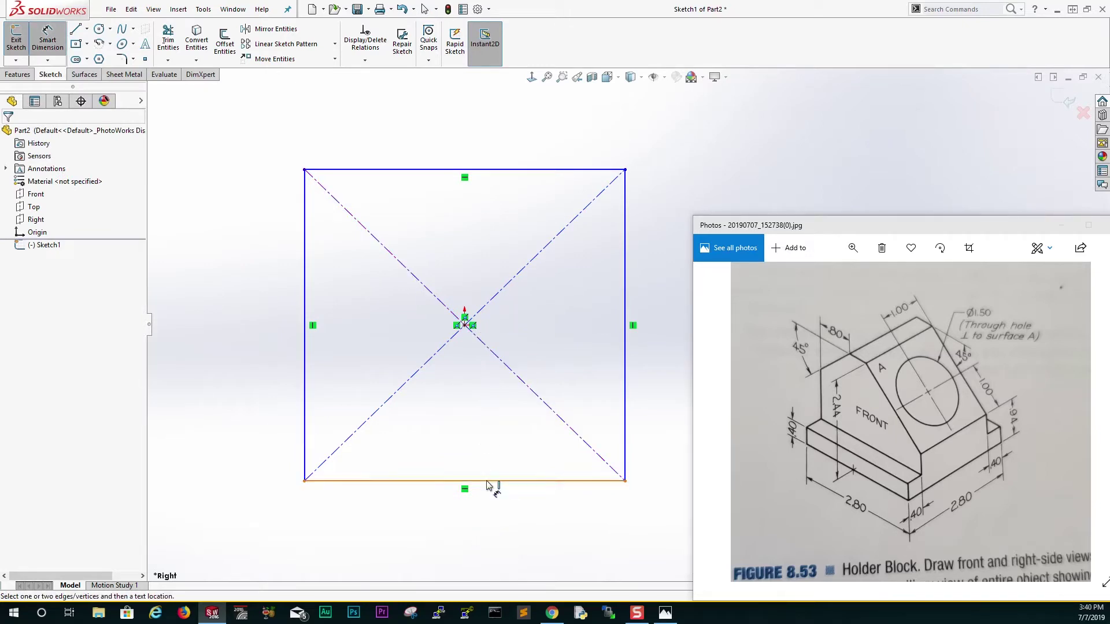
{"action": "left_click", "coordinate": [489, 480]}
{"action": "left_click", "coordinate": [487, 538]}
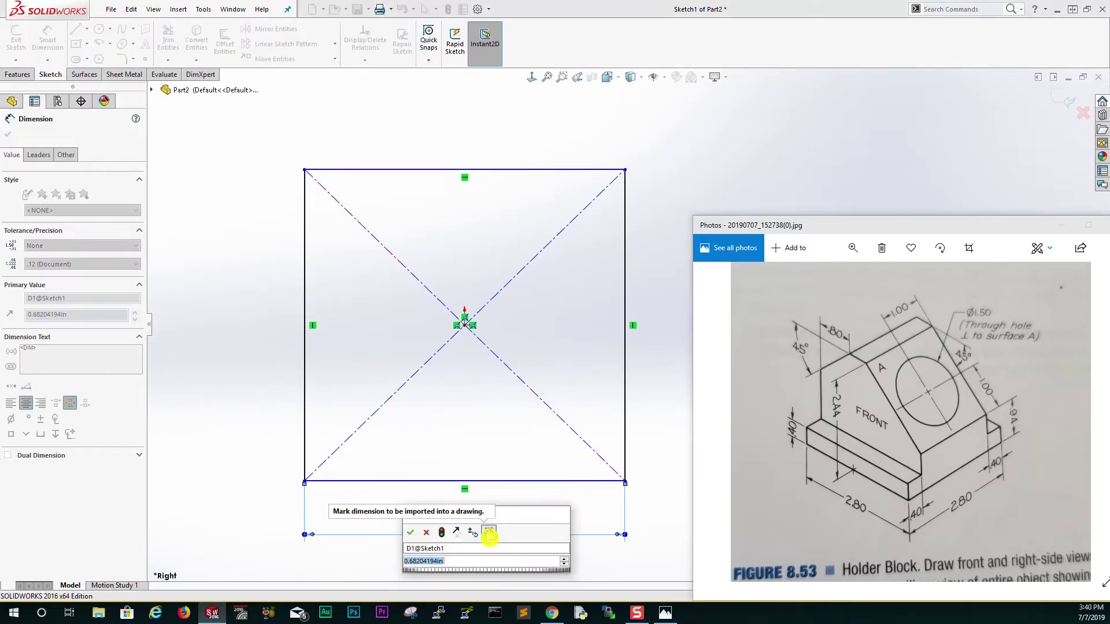
{"action": "type", "text": "2.80"}
{"action": "key", "text": "Return"}
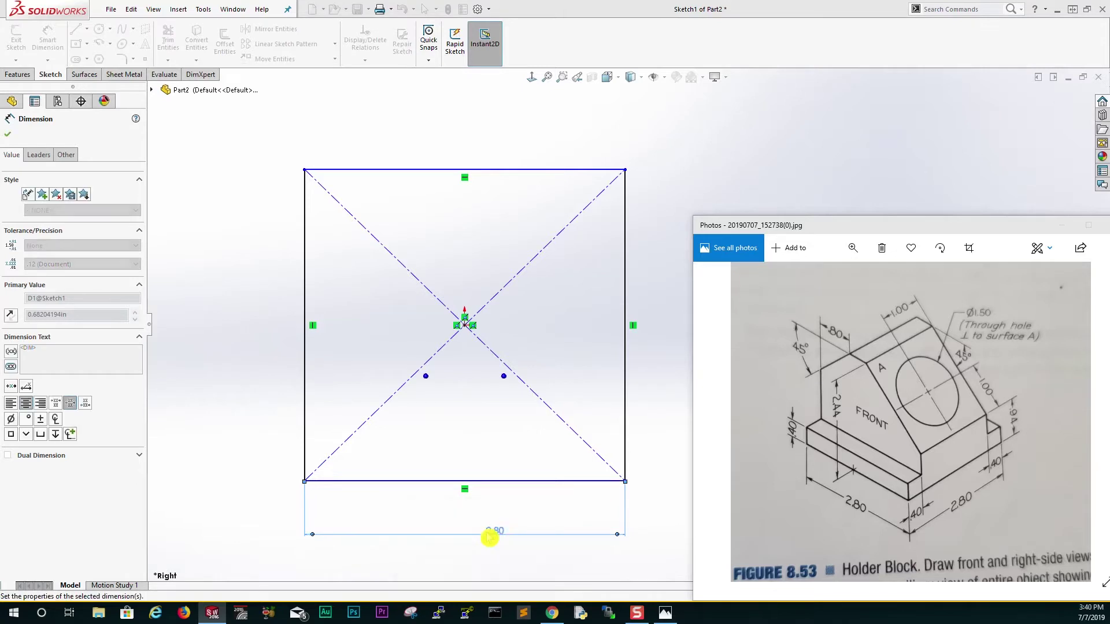
{"action": "left_click", "coordinate": [305, 377]}
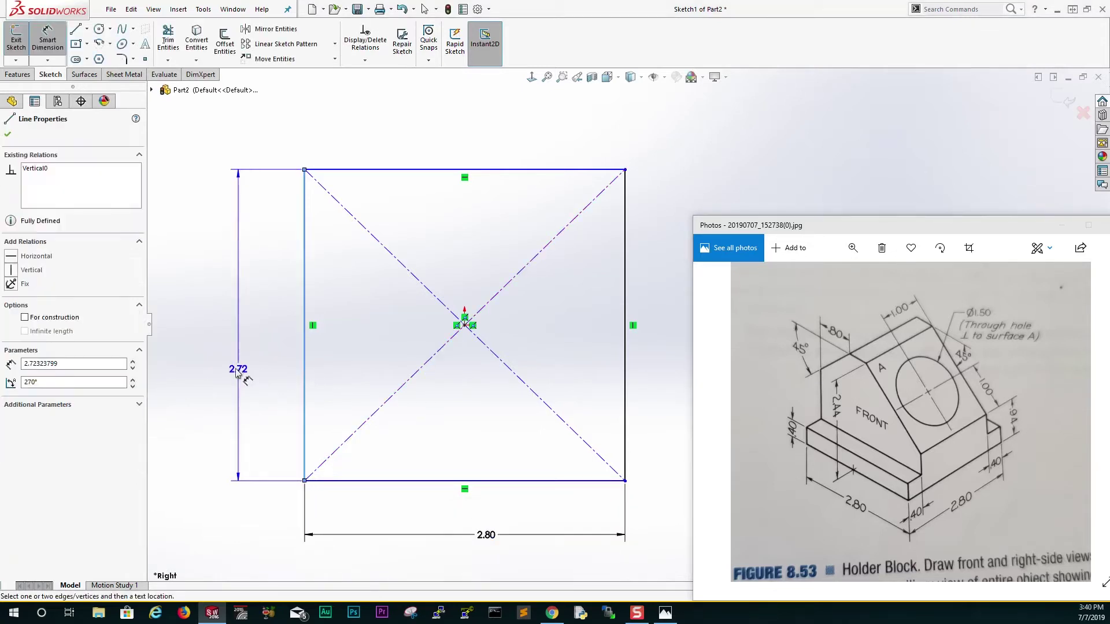
{"action": "left_click", "coordinate": [216, 372]}
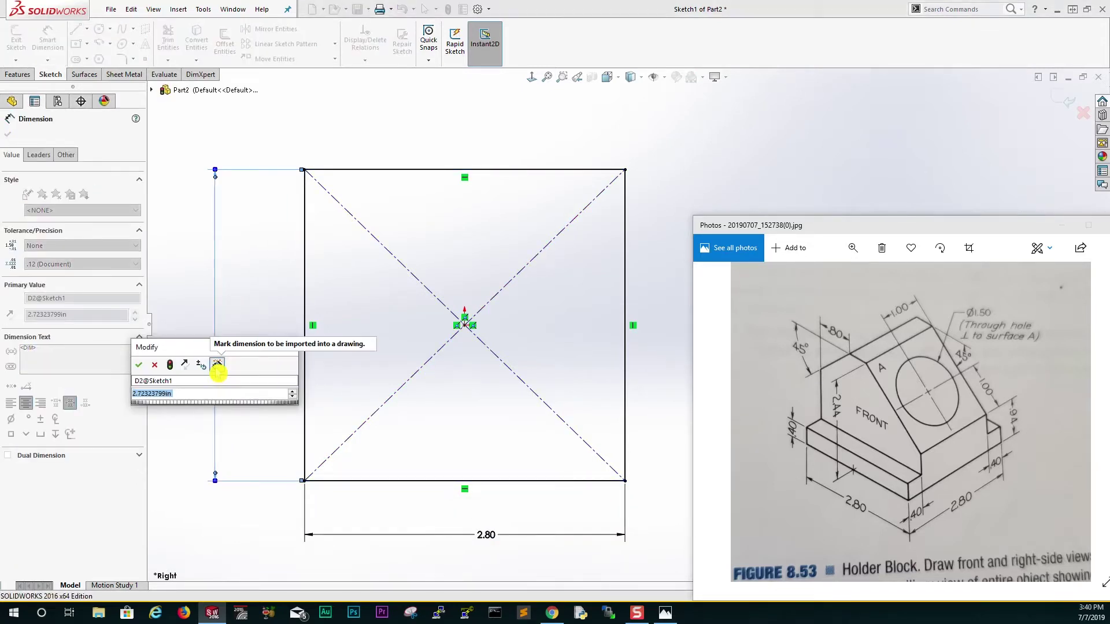
{"action": "type", "text": "2.44"}
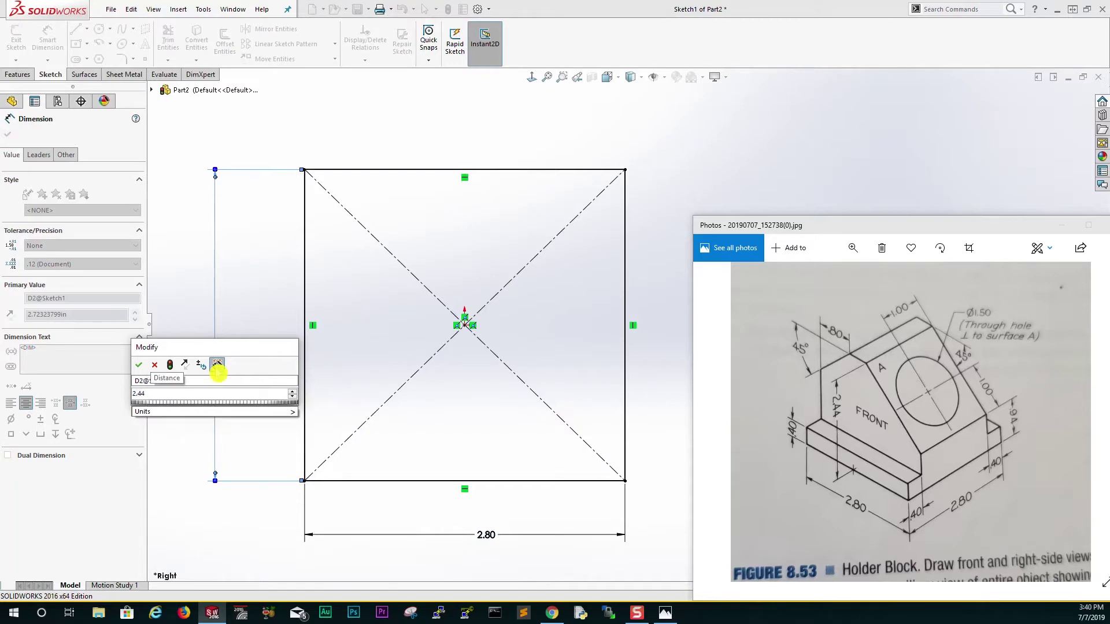
{"action": "key", "text": "Return"}
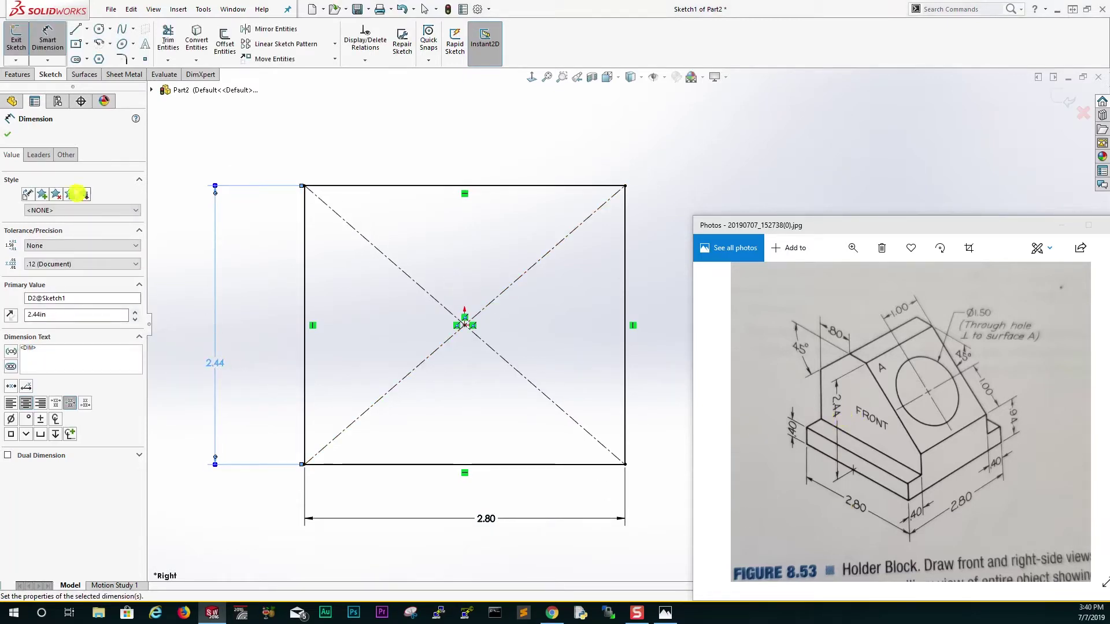
{"action": "left_click", "coordinate": [8, 135]}
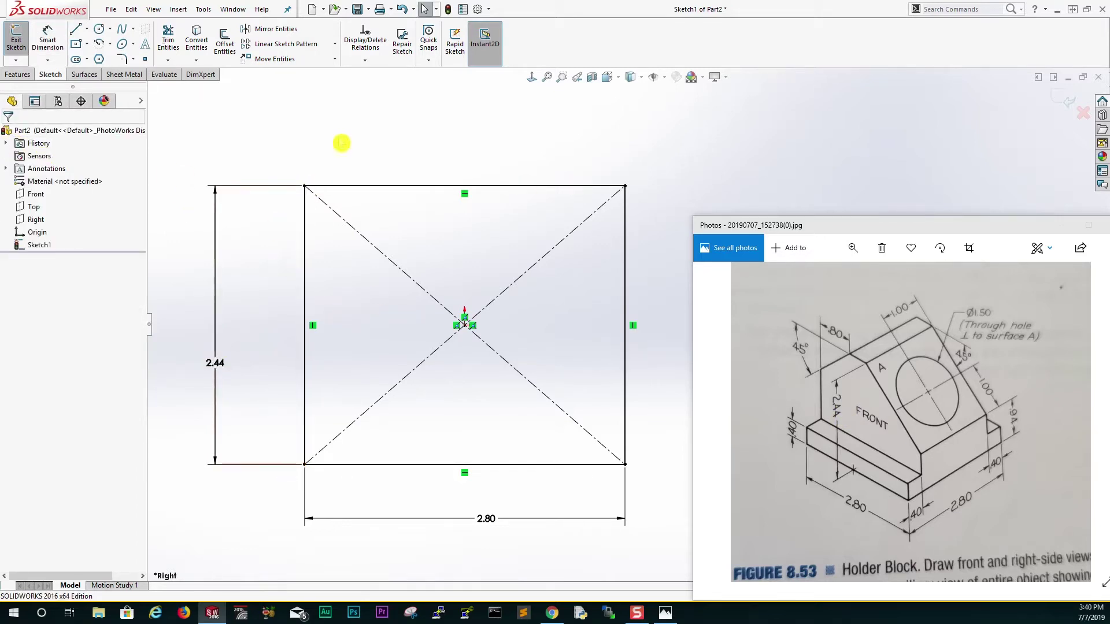
Extrude the rectangle Mid Plane to a depth of 2.8 in.
{"action": "left_click", "coordinate": [23, 74]}
{"action": "left_click", "coordinate": [21, 40]}
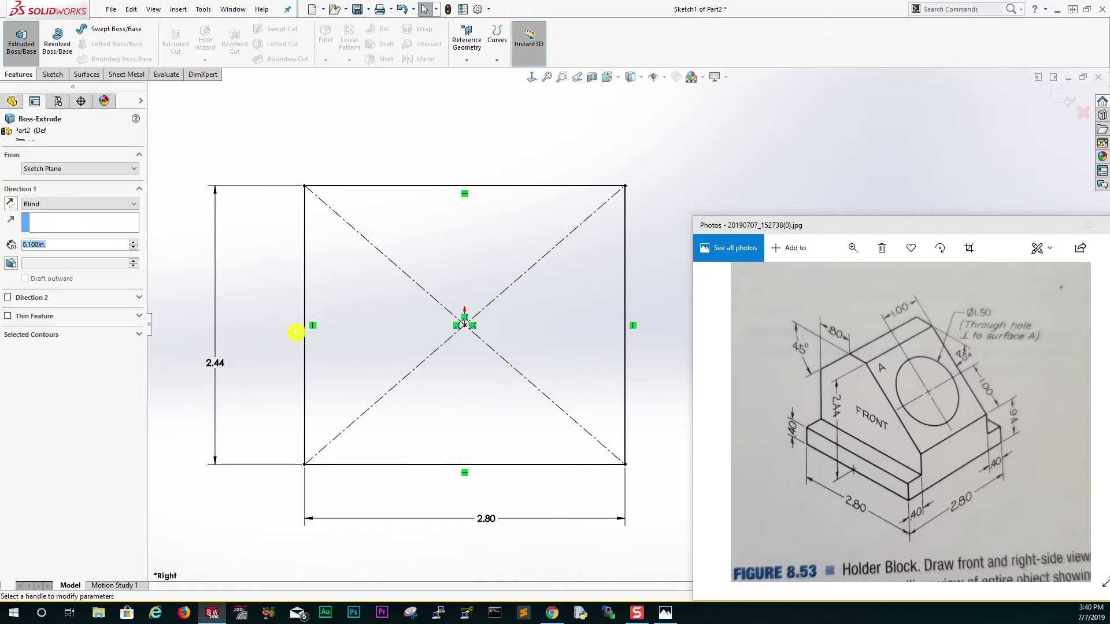
{"action": "left_click", "coordinate": [98, 204]}
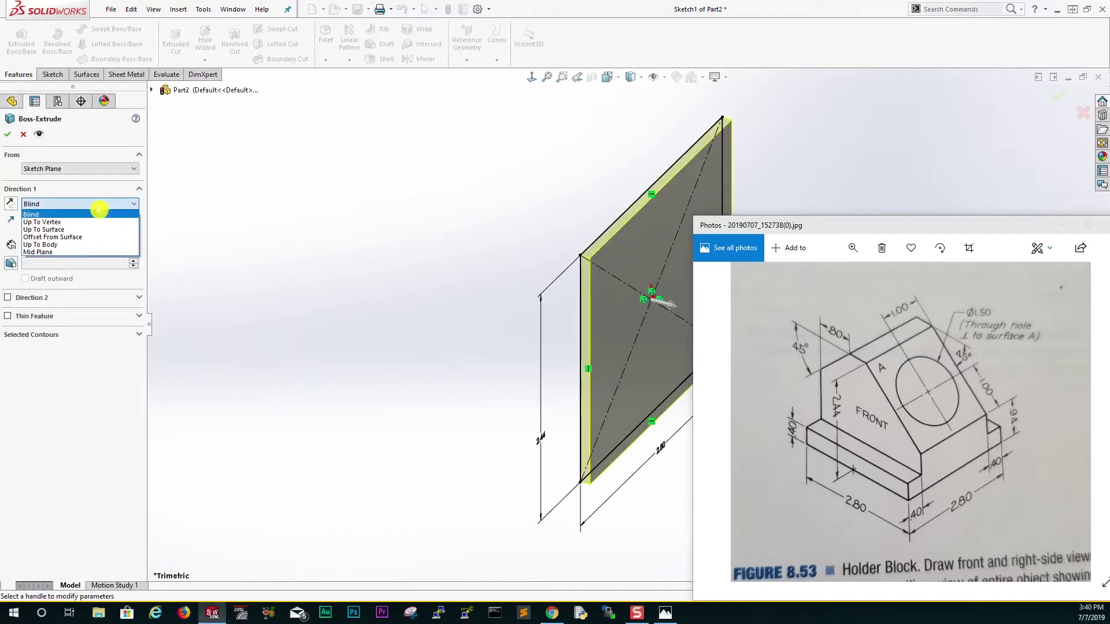
{"action": "left_click", "coordinate": [75, 250]}
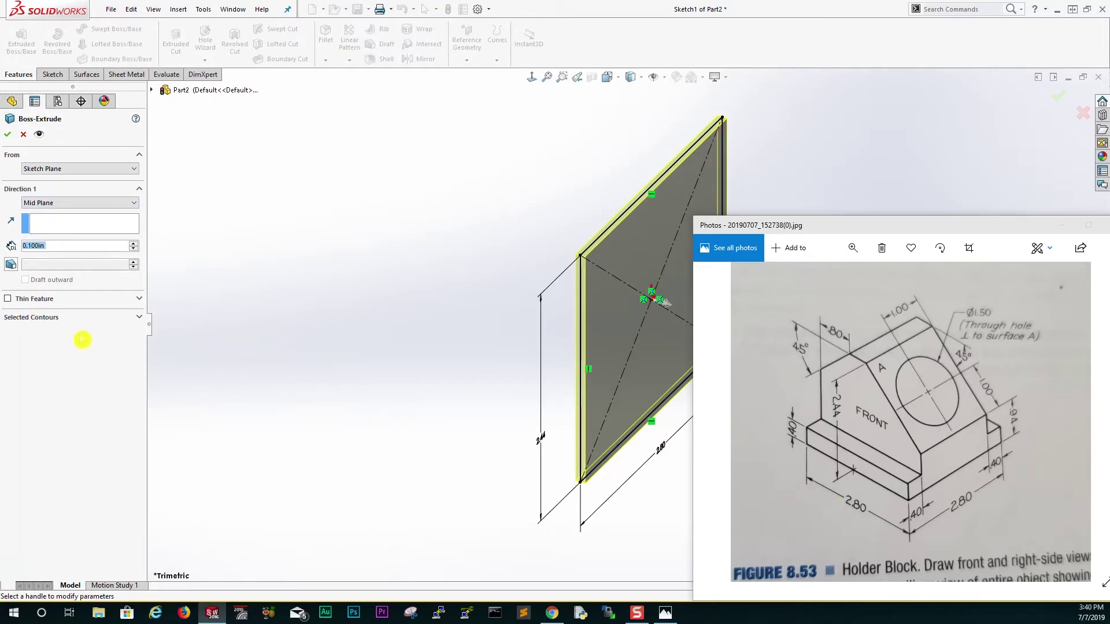
{"action": "type", "text": "2.8"}
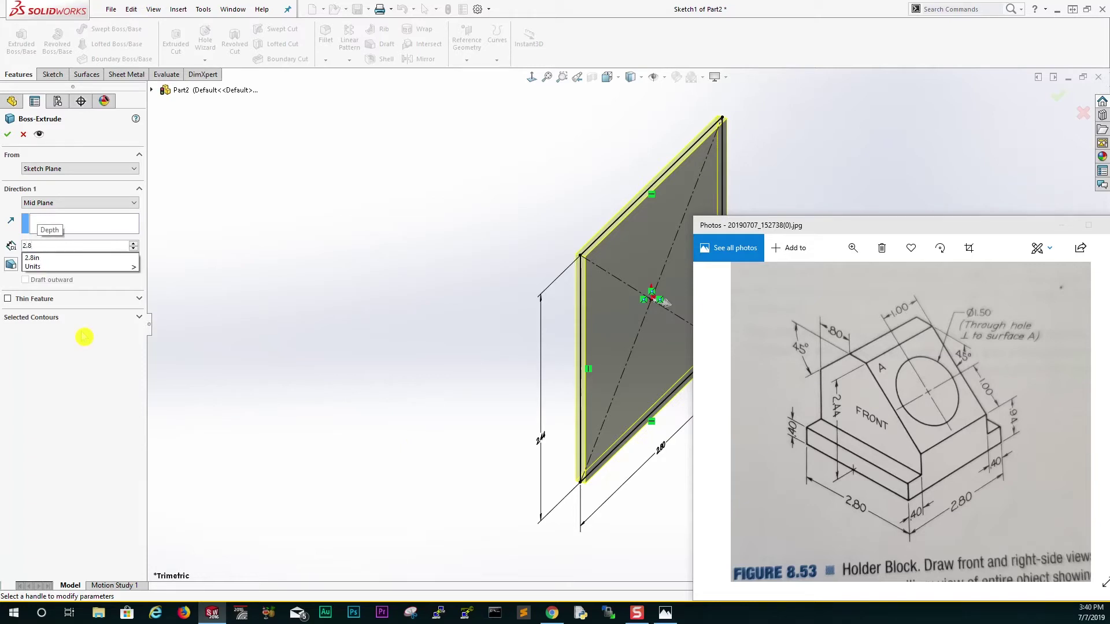
{"action": "key", "text": "Return"}
{"action": "scroll", "coordinate": [957, 156], "scroll_direction": "up", "scroll_amount": 5}
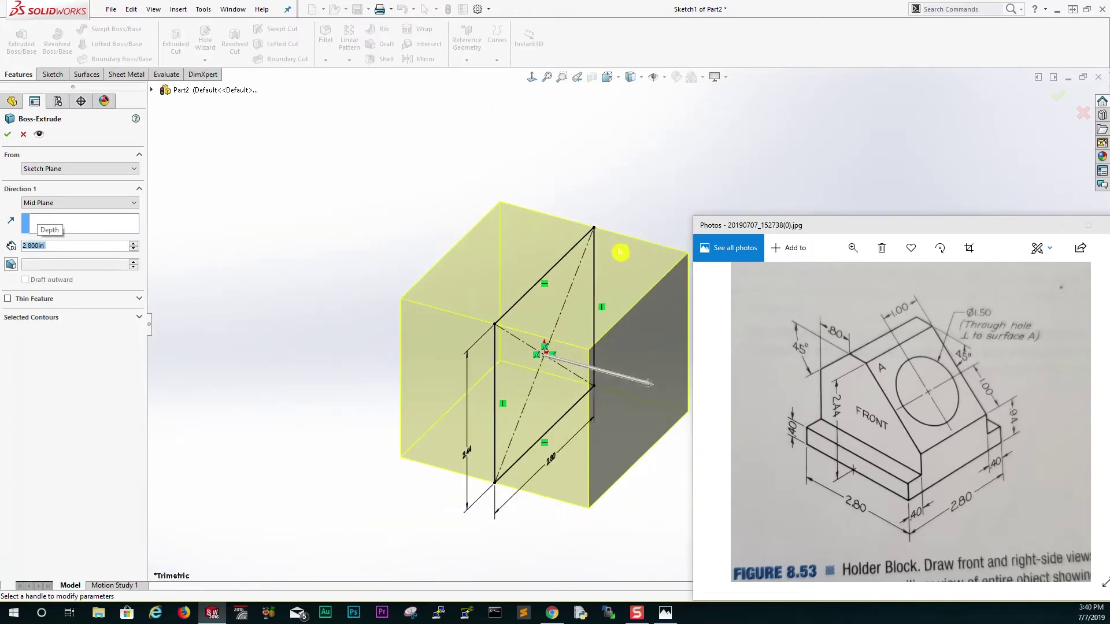
{"action": "scroll", "coordinate": [671, 354], "scroll_direction": "down", "scroll_amount": 2}
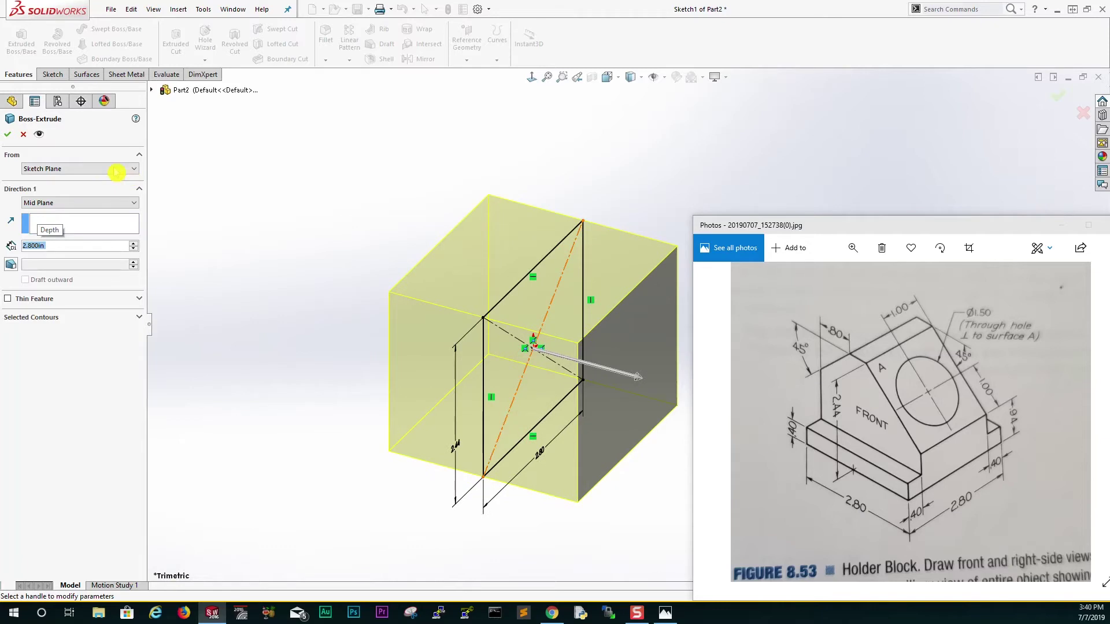
{"action": "left_click", "coordinate": [8, 134]}
Orbit the block and select its front face.
{"action": "scroll", "coordinate": [610, 358], "scroll_direction": "up", "scroll_amount": 3}
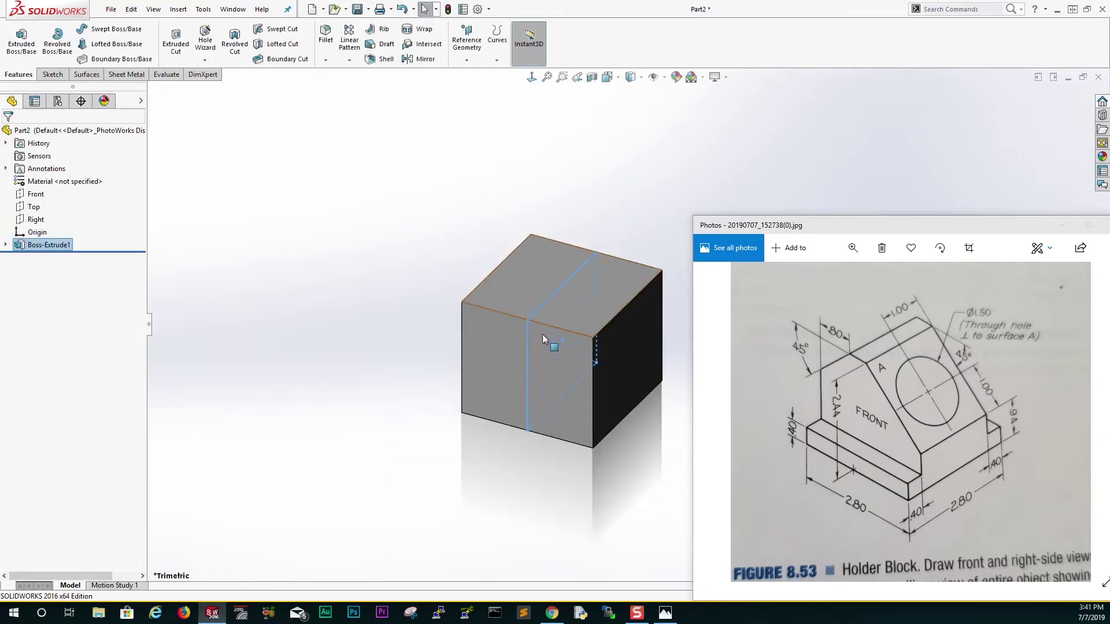
{"action": "mouse_move", "coordinate": [684, 379]}
{"action": "middle_mouse_down"}
{"action": "mouse_move", "coordinate": [661, 361]}
{"action": "mouse_move", "coordinate": [669, 307]}
{"action": "mouse_move", "coordinate": [640, 322]}
{"action": "mouse_move", "coordinate": [669, 269]}
{"action": "mouse_move", "coordinate": [643, 383]}
{"action": "mouse_move", "coordinate": [673, 376]}
{"action": "middle_mouse_up"}
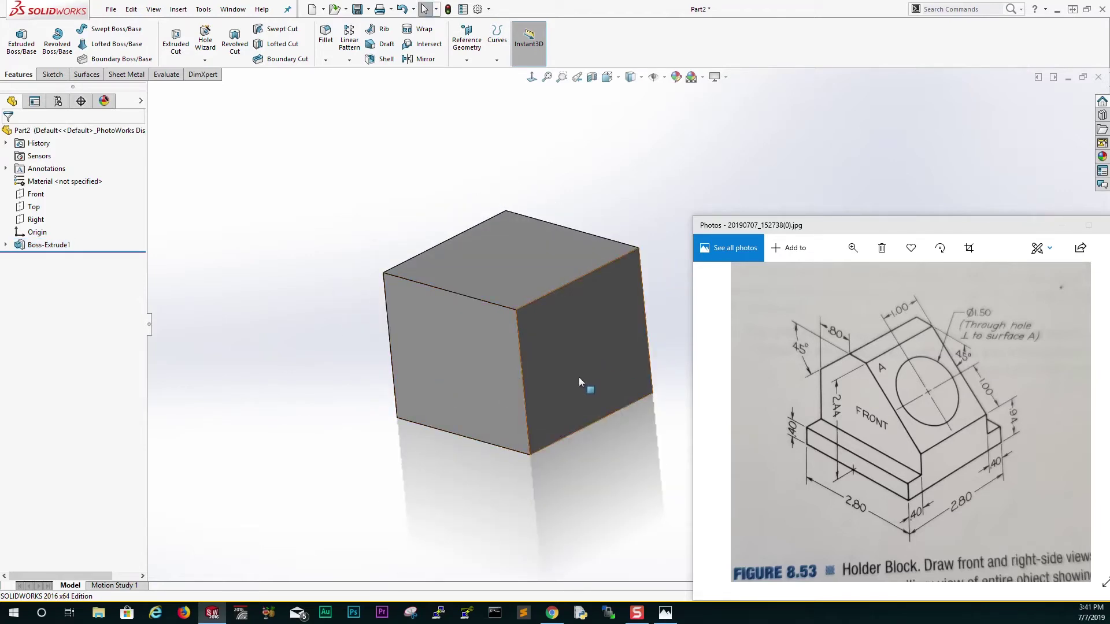
{"action": "middle_click_drag", "start_coordinate": [601, 373], "coordinate": [665, 393]}
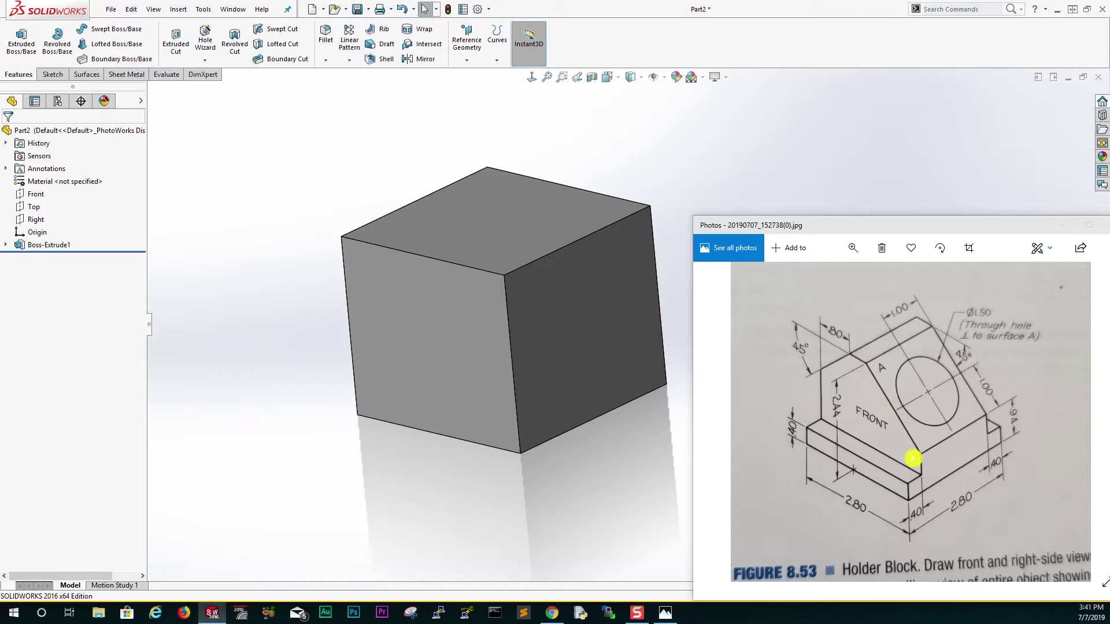
{"action": "left_click", "coordinate": [446, 300]}
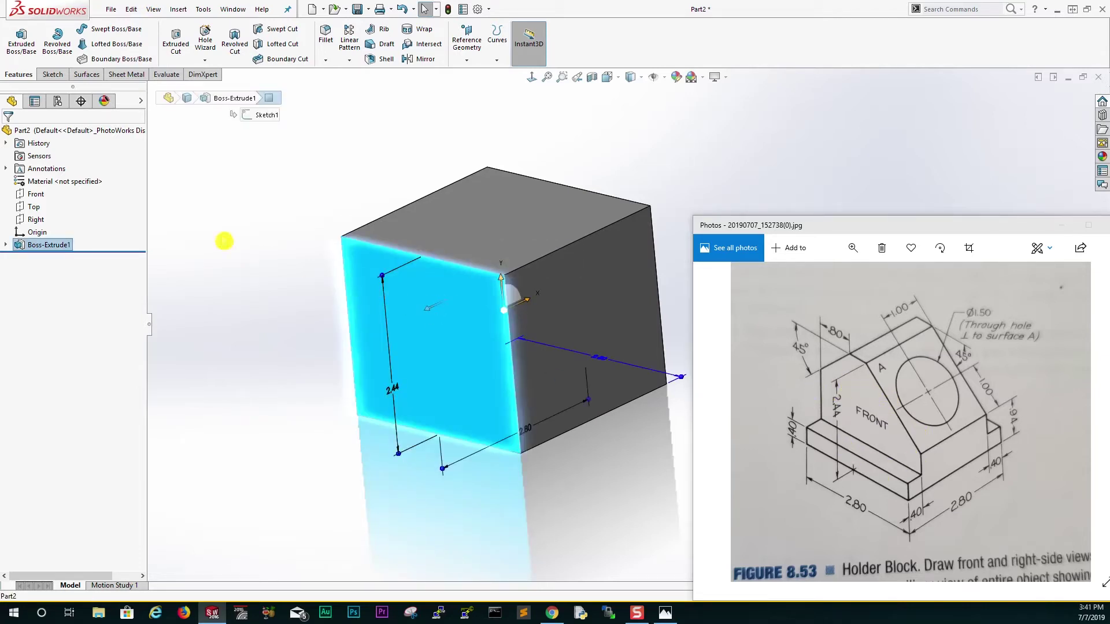
Sketch on the selected face, viewed face-on, with a corner rectangle spanning it.
{"action": "left_click", "coordinate": [51, 74]}
{"action": "left_click", "coordinate": [17, 40]}
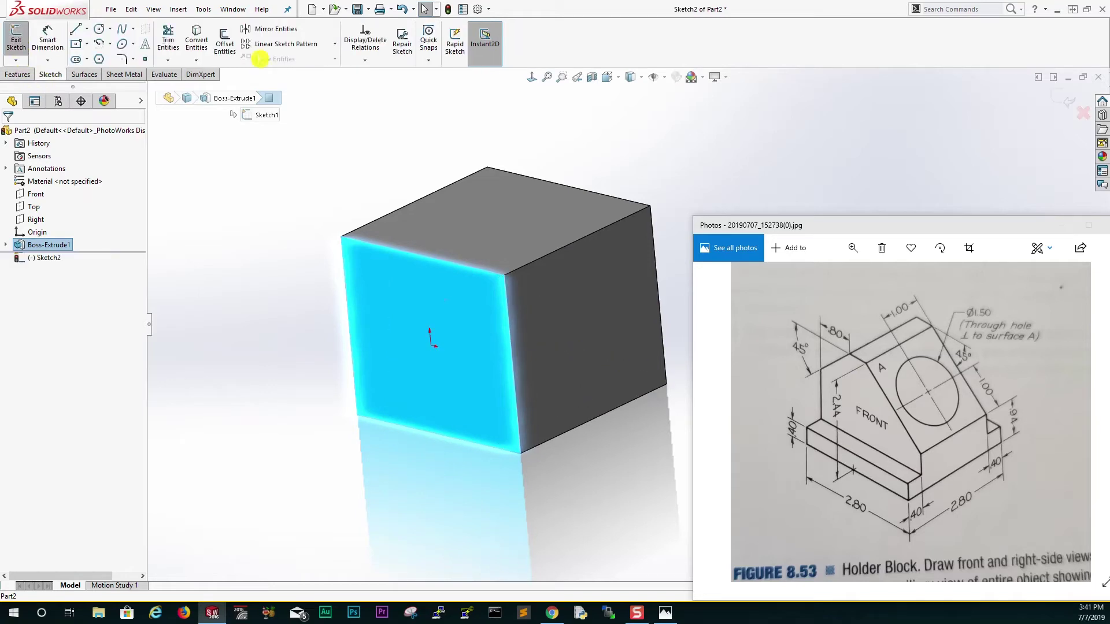
{"action": "left_click", "coordinate": [531, 77]}
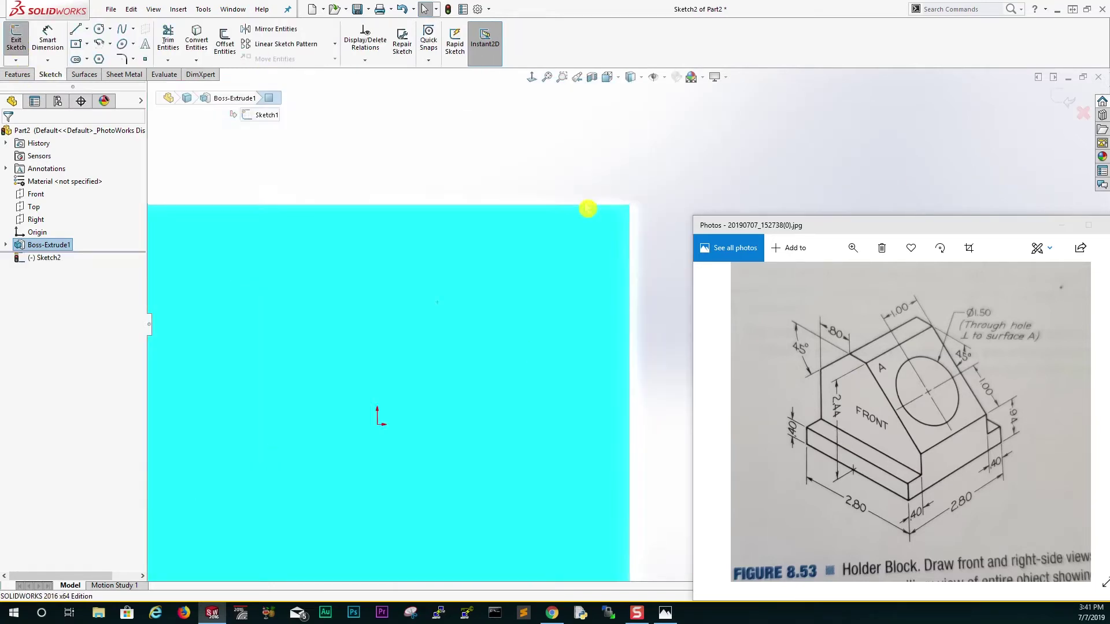
{"action": "scroll", "coordinate": [669, 367], "scroll_direction": "up", "scroll_amount": 3}
{"action": "scroll", "coordinate": [669, 387], "scroll_direction": "down", "scroll_amount": 2}
{"action": "scroll", "coordinate": [669, 387], "scroll_direction": "up", "scroll_amount": 1}
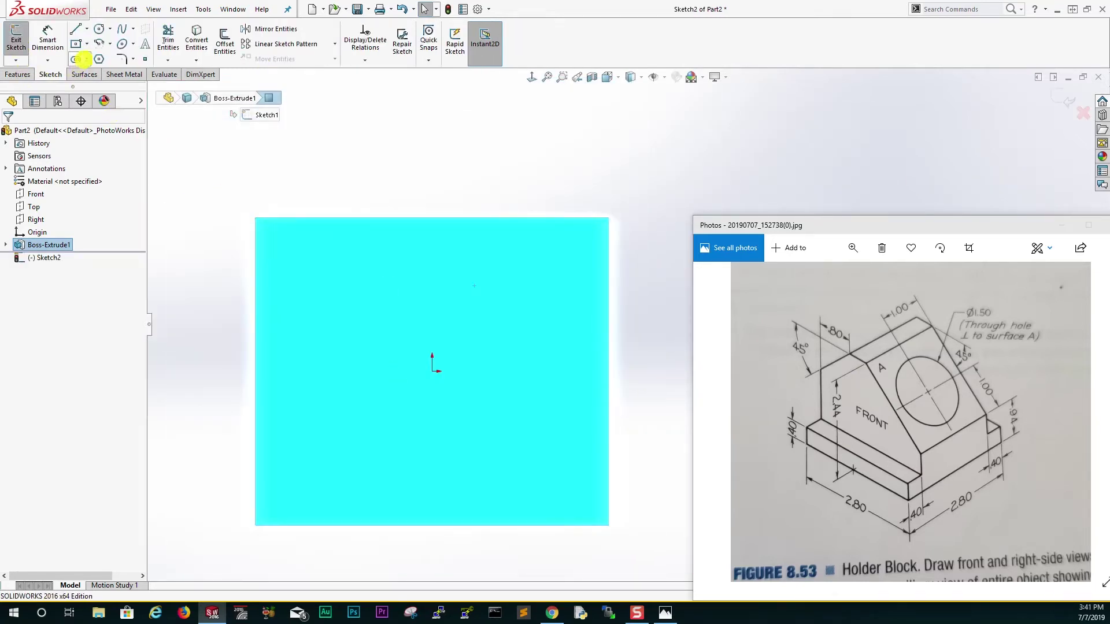
{"action": "left_click", "coordinate": [87, 44]}
{"action": "left_click", "coordinate": [107, 56]}
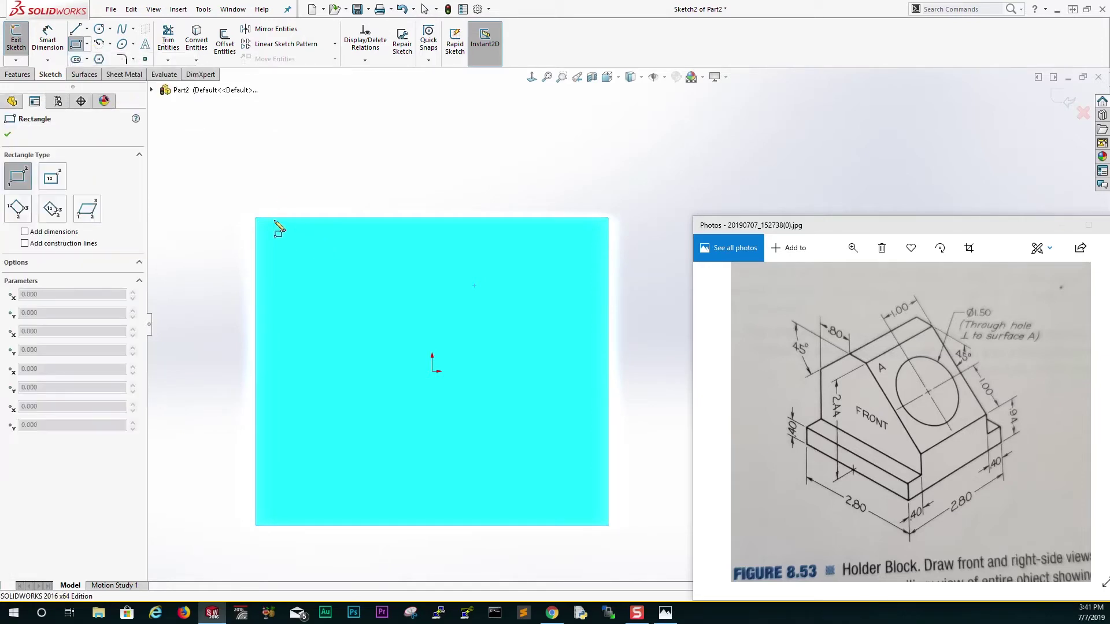
{"action": "left_click_drag", "start_coordinate": [256, 218], "coordinate": [614, 460]}
{"action": "key", "text": "Escape"}
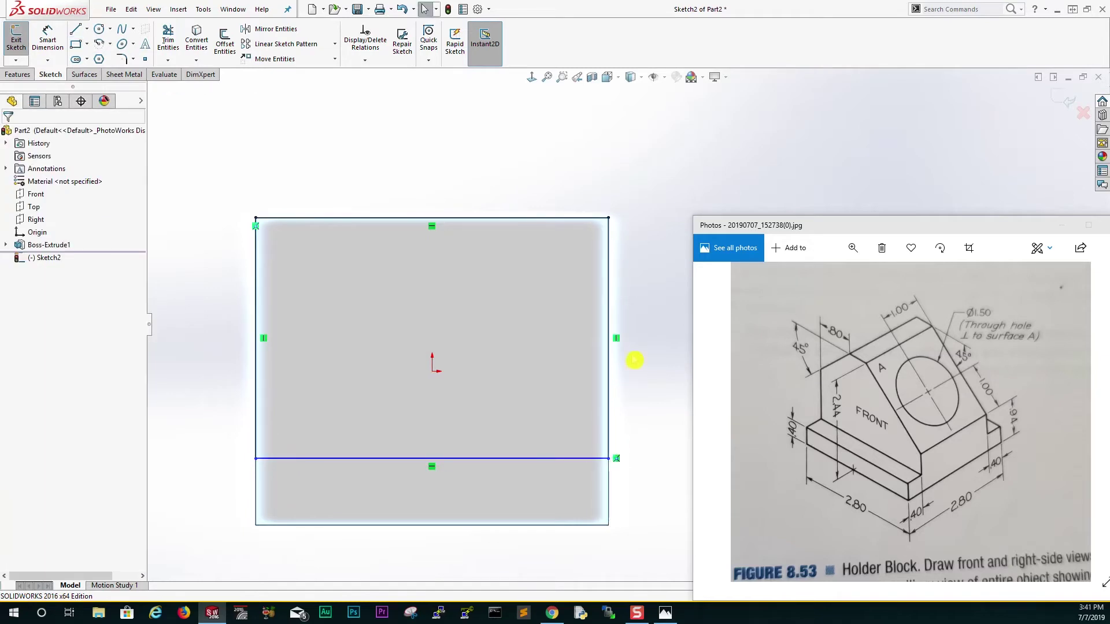
Dimension the rectangle's bottom line .40 above the face's lower edge.
{"action": "left_click", "coordinate": [47, 37]}
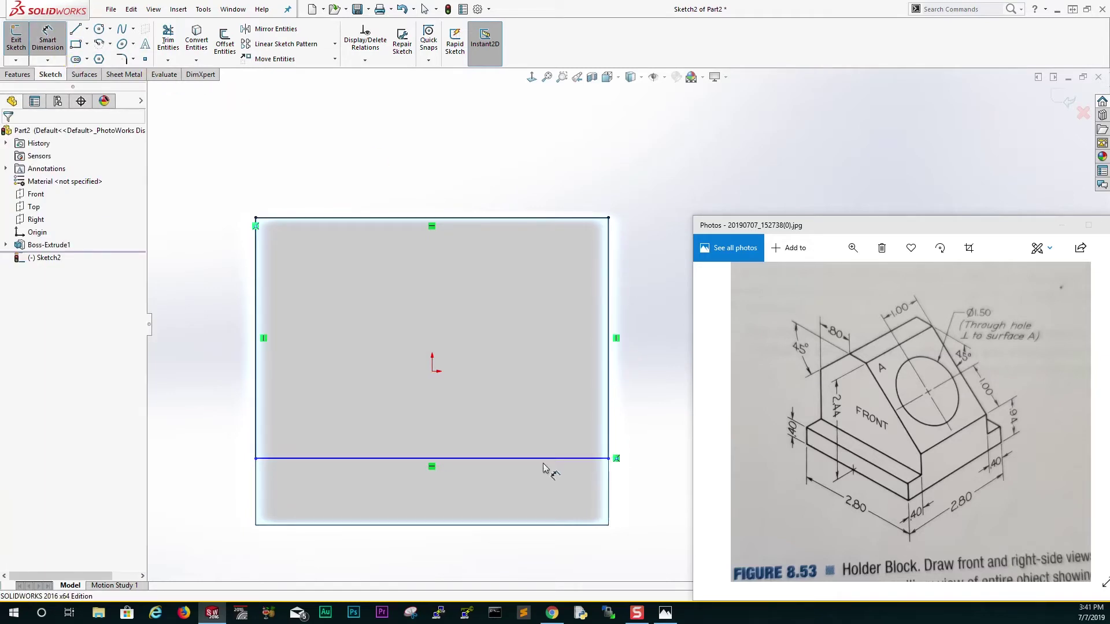
{"action": "left_click", "coordinate": [551, 459]}
{"action": "left_click", "coordinate": [575, 525]}
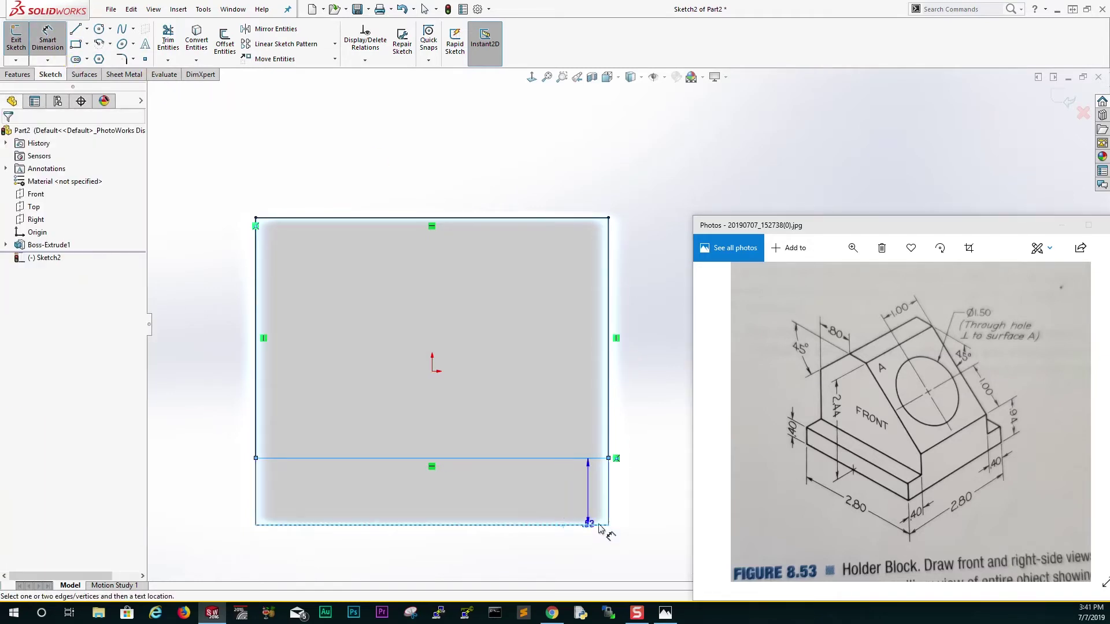
{"action": "left_click", "coordinate": [654, 503]}
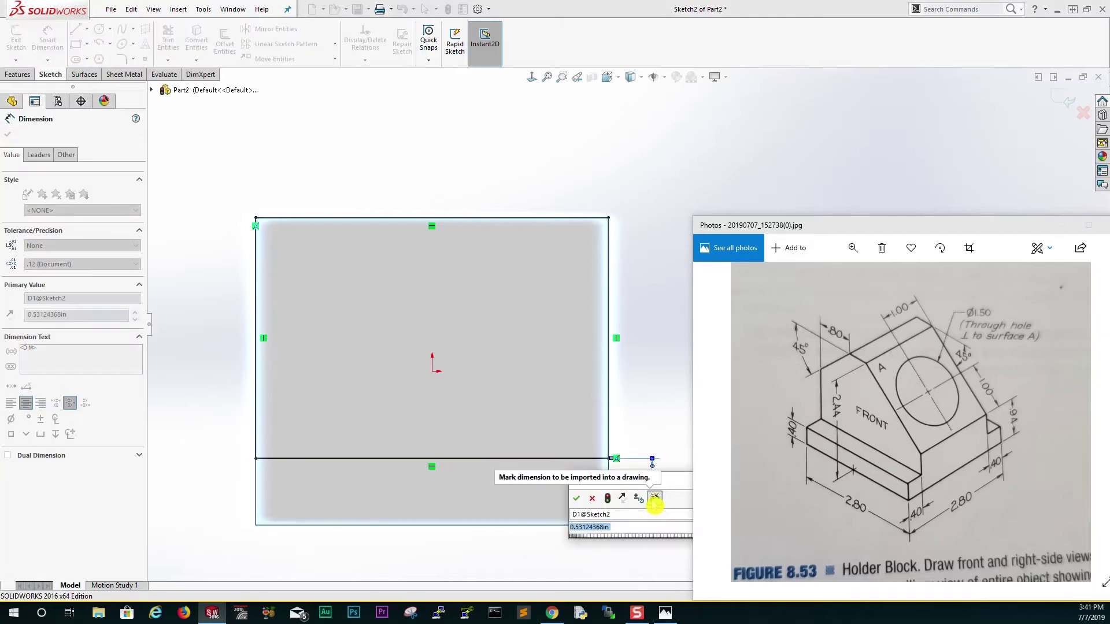
{"action": "key", "text": "BackSpace"}
{"action": "type", "text": ".4"}
{"action": "key", "text": "Return"}
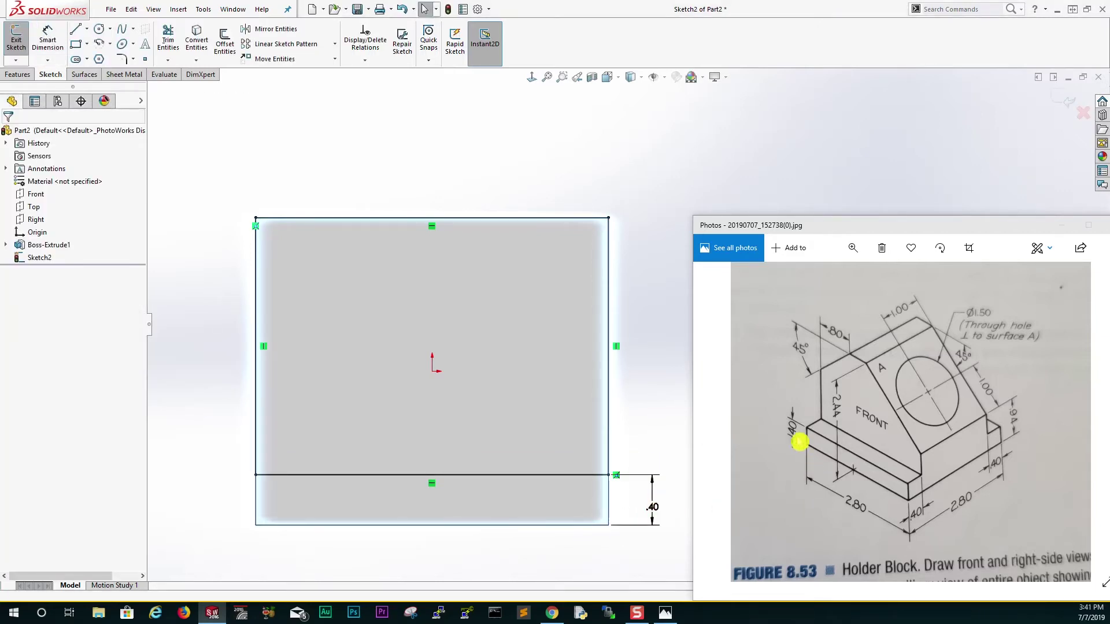
{"action": "middle_click_drag", "start_coordinate": [625, 531], "coordinate": [567, 539]}
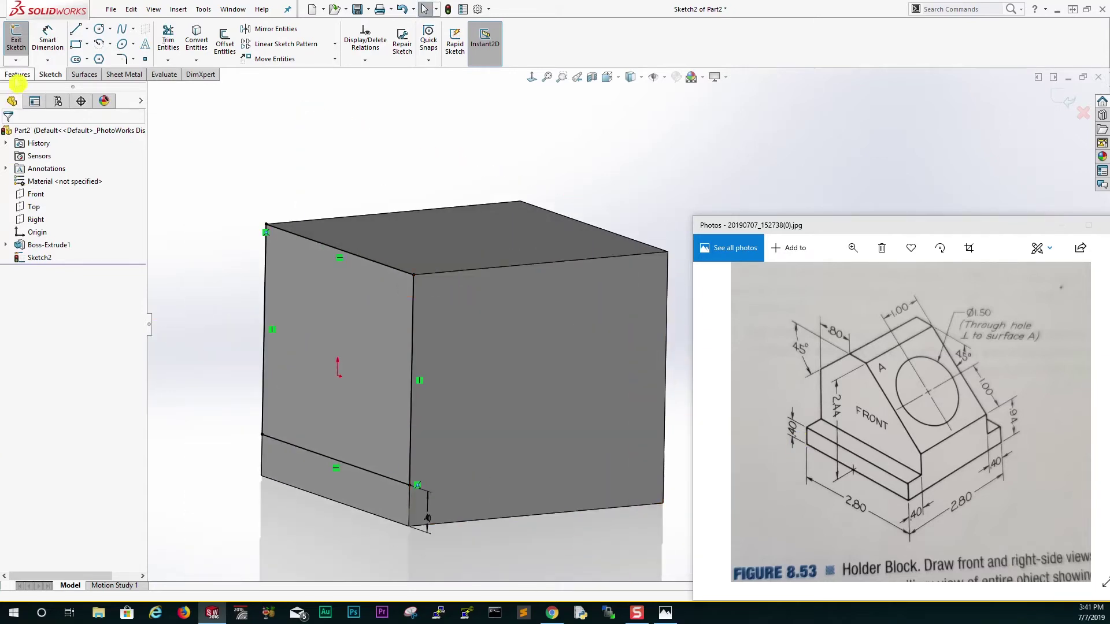
{"action": "left_click", "coordinate": [17, 74]}
Cut the sketch 0.40 in deep (Blind), leaving a low ledge along the block's front.
{"action": "left_click", "coordinate": [29, 47]}
{"action": "key", "text": "Escape"}
{"action": "left_click", "coordinate": [182, 53]}
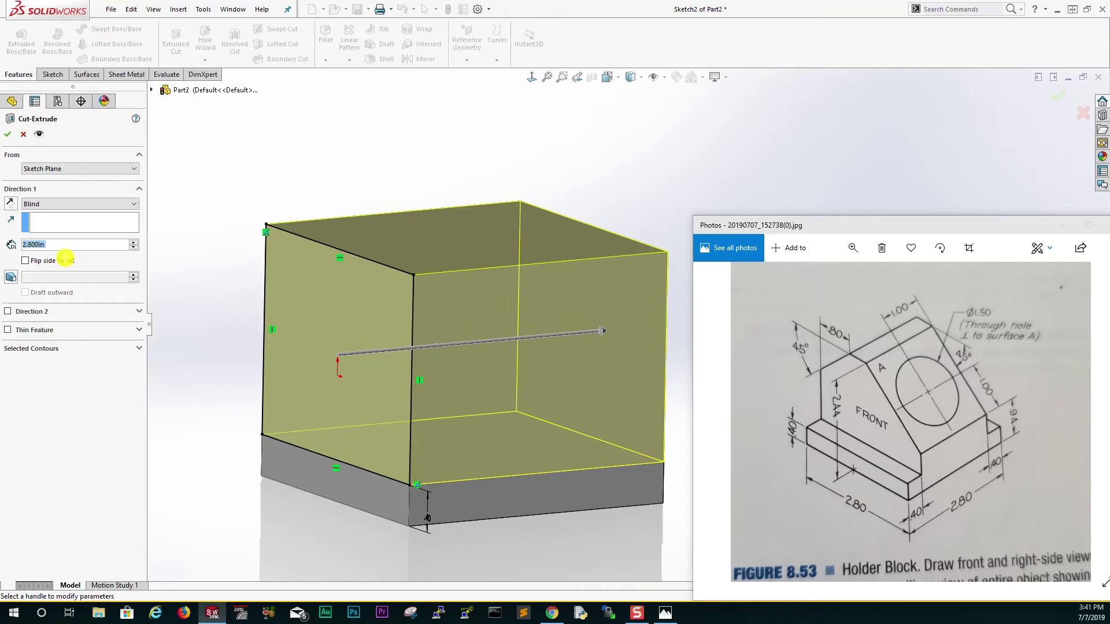
{"action": "type", "text": ".4"}
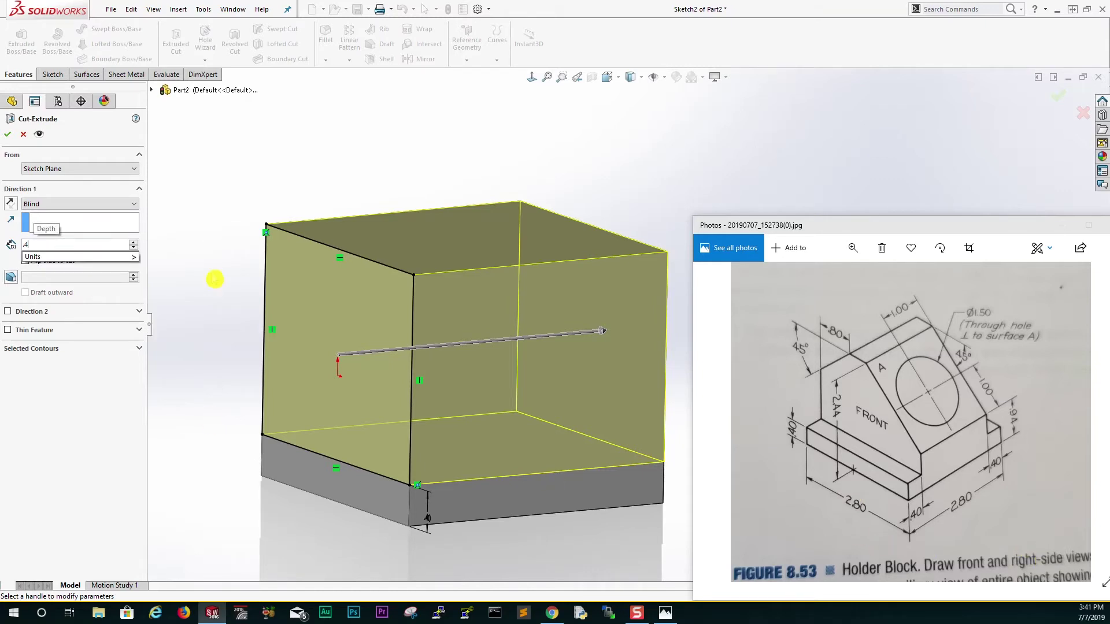
{"action": "key", "text": "Return"}
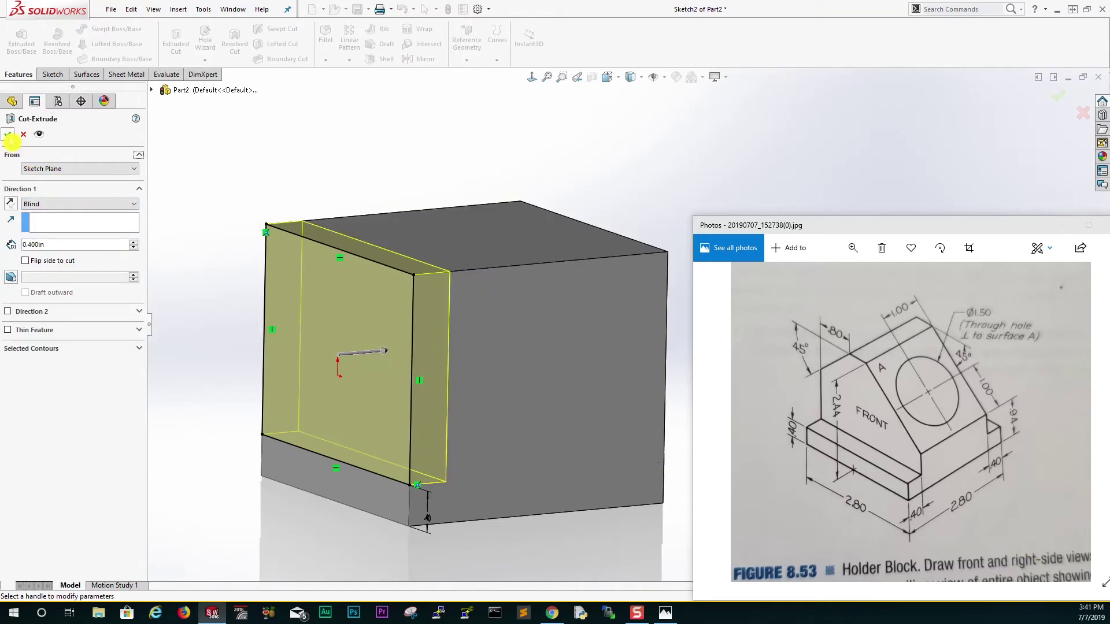
{"action": "left_click", "coordinate": [8, 136]}
{"action": "middle_click_drag", "start_coordinate": [242, 443], "coordinate": [277, 505]}
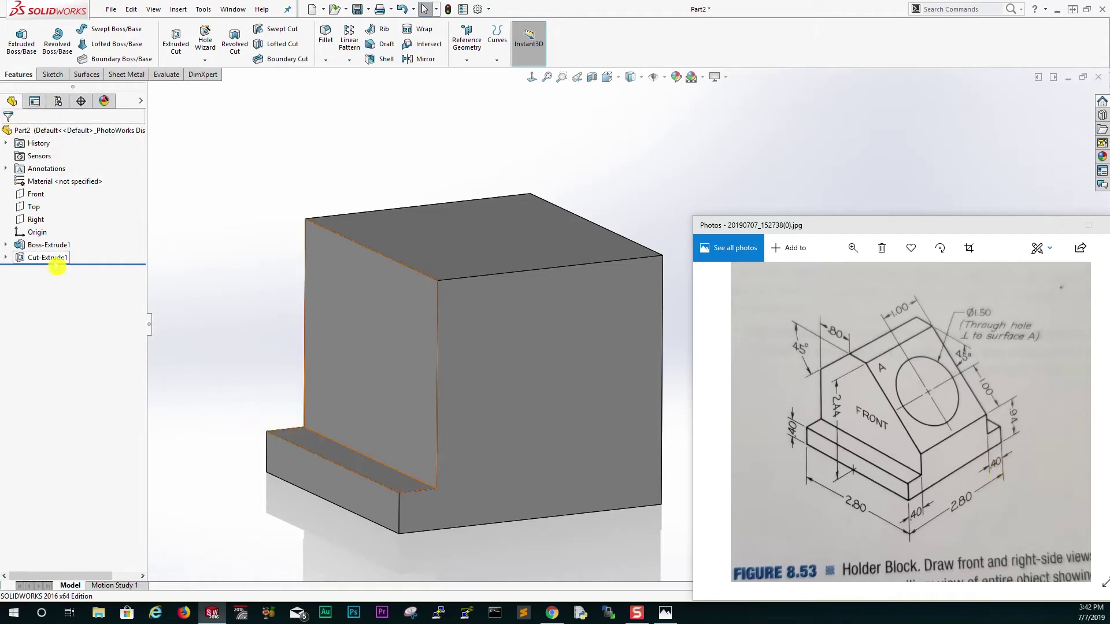
Mirror Cut-Extrude1 across the Front plane to create a matching ledge.
{"action": "left_click", "coordinate": [424, 60]}
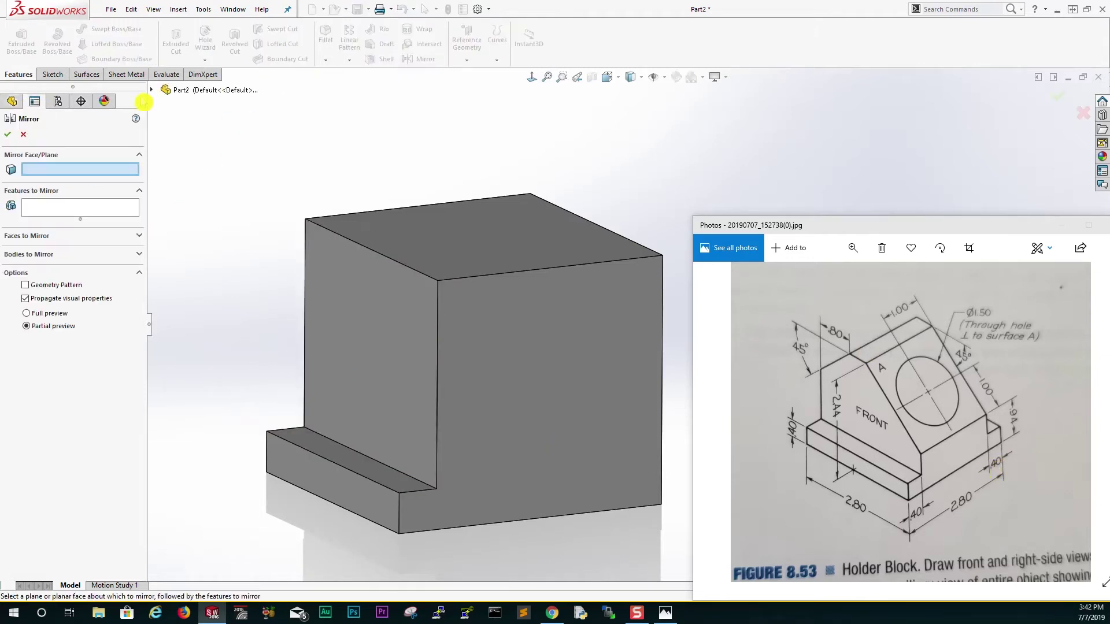
{"action": "left_click", "coordinate": [154, 92]}
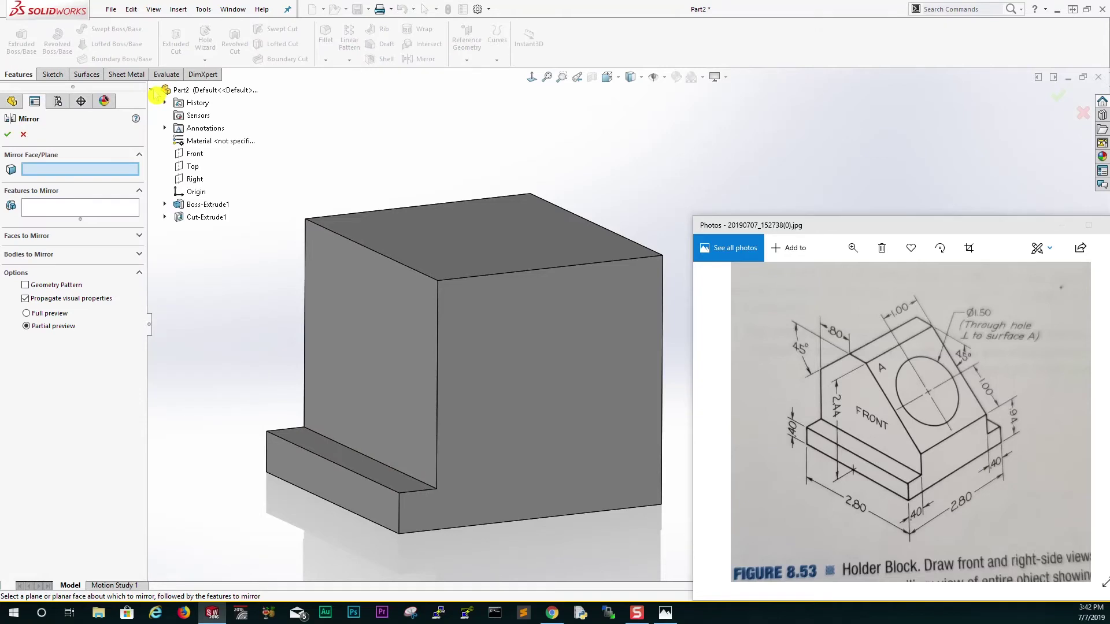
{"action": "left_click", "coordinate": [195, 155]}
{"action": "key", "text": "z"}
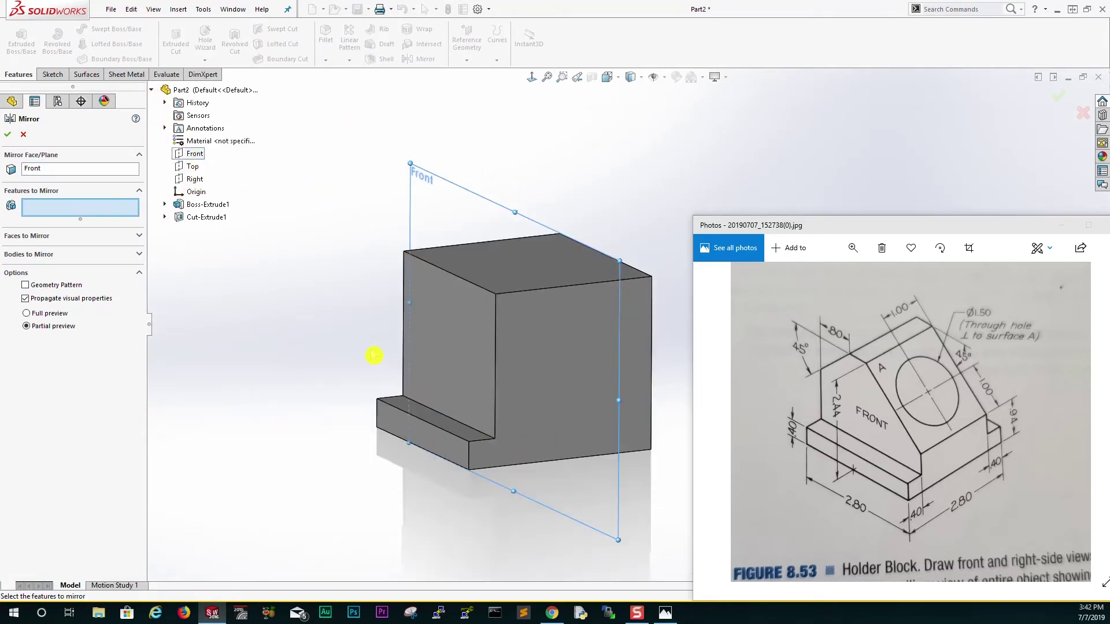
{"action": "left_click", "coordinate": [201, 219]}
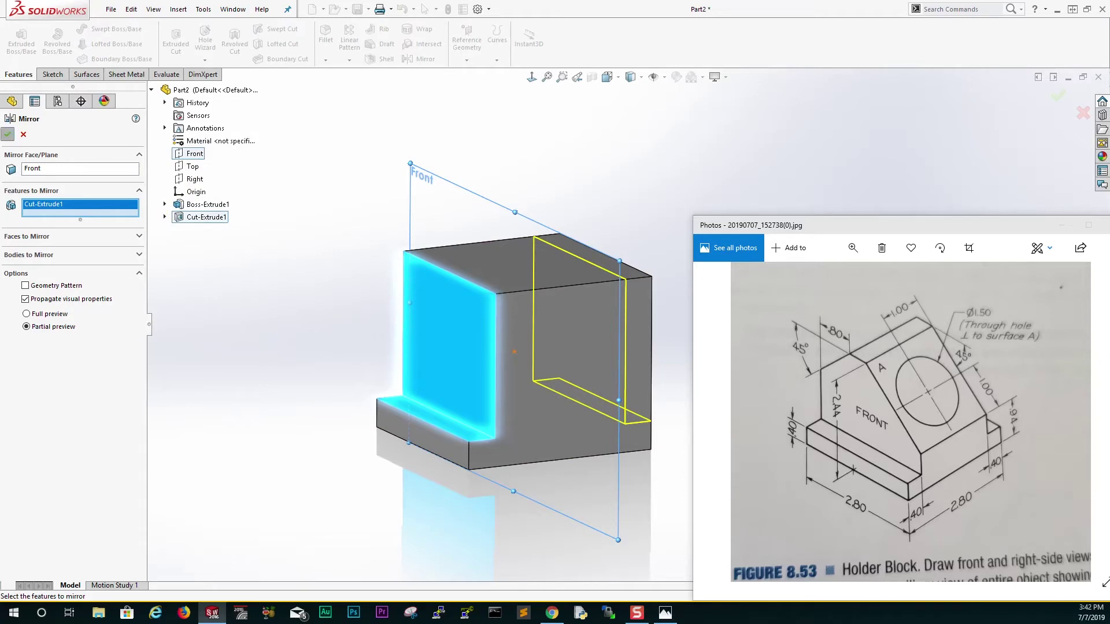
{"action": "right_click", "coordinate": [513, 153]}
{"action": "middle_click_drag", "start_coordinate": [607, 202], "coordinate": [550, 354]}
{"action": "left_click", "coordinate": [805, 351]}
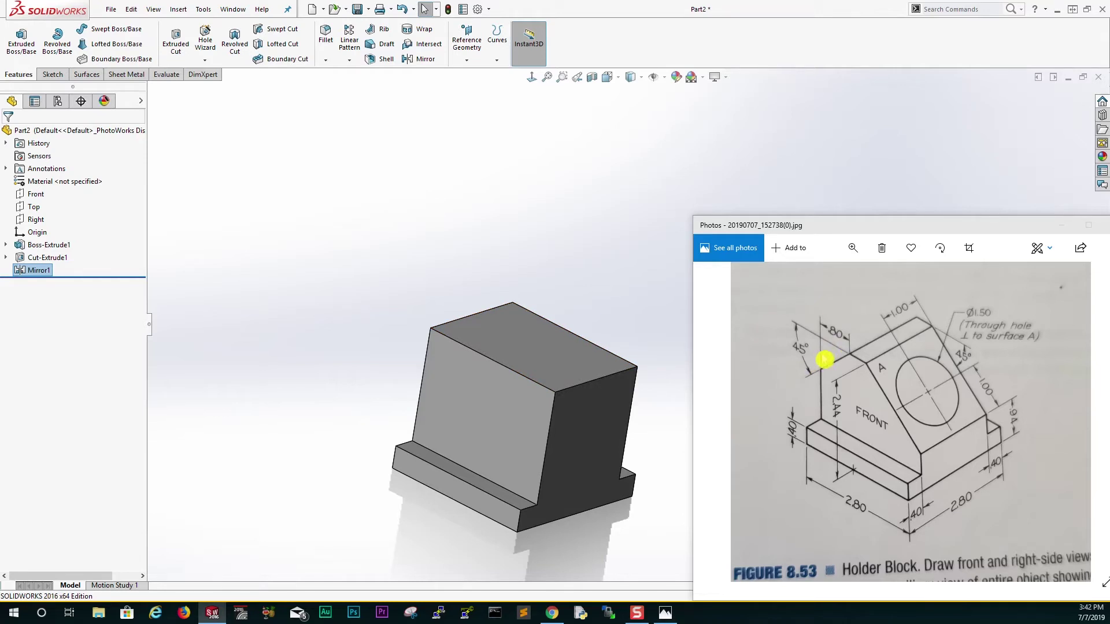
Chamfer one top edge 0.8 in at 45° with Select through faces enabled.
{"action": "left_click", "coordinate": [326, 64]}
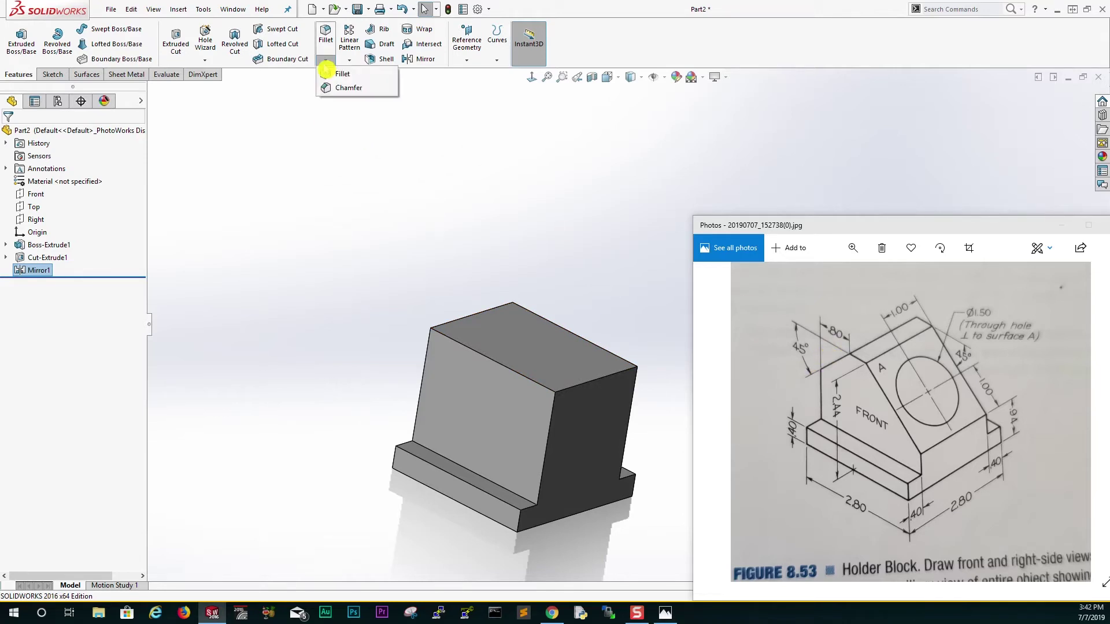
{"action": "left_click", "coordinate": [346, 93]}
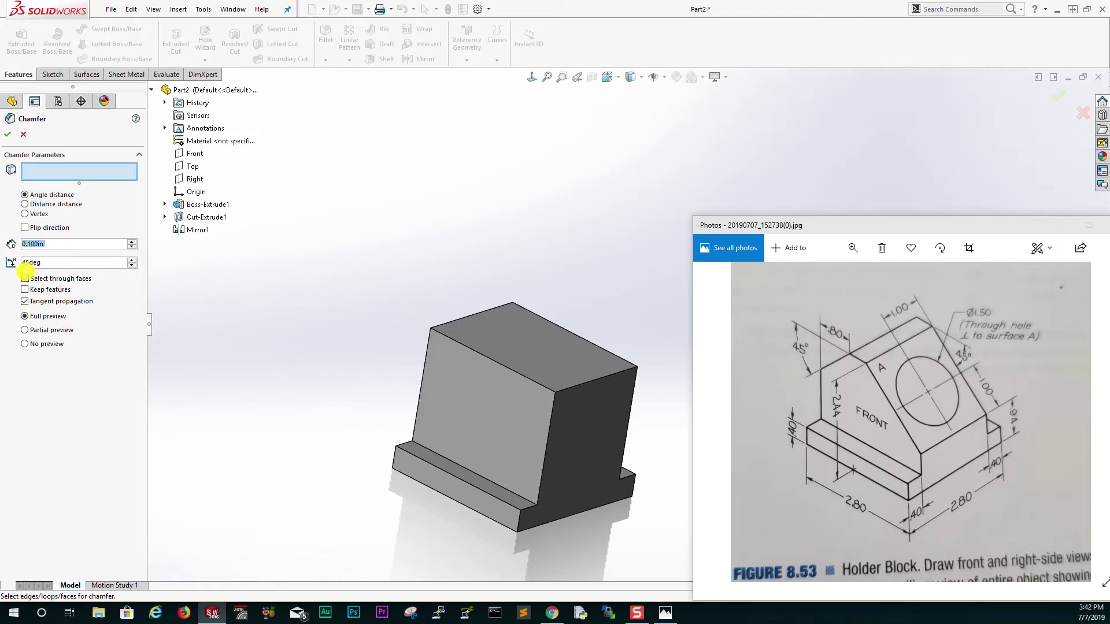
{"action": "left_click", "coordinate": [25, 278]}
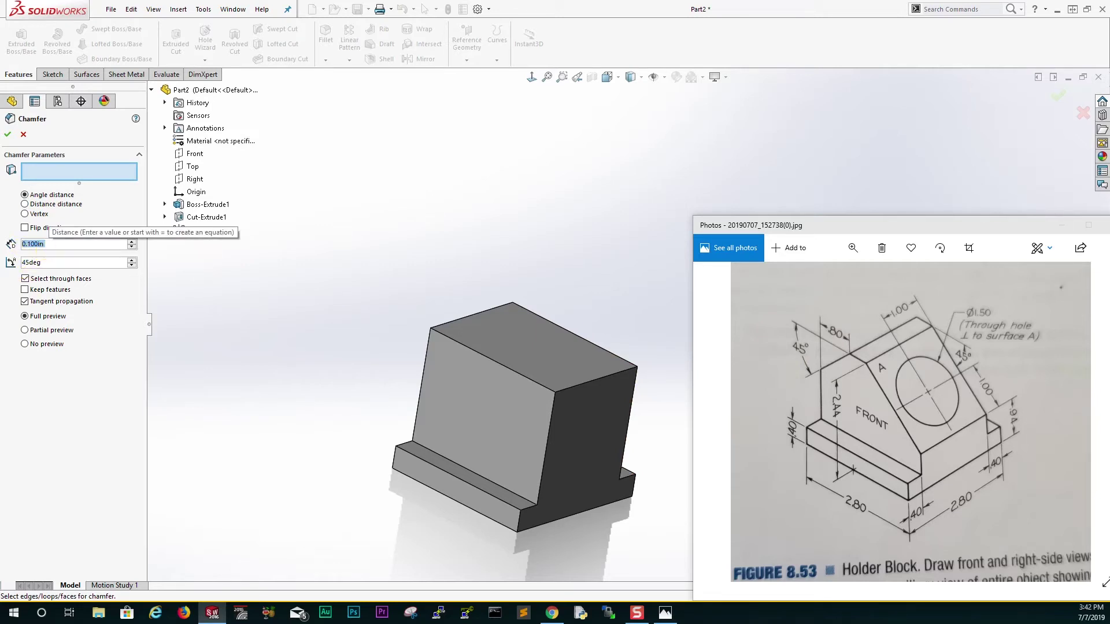
{"action": "type", "text": ".8"}
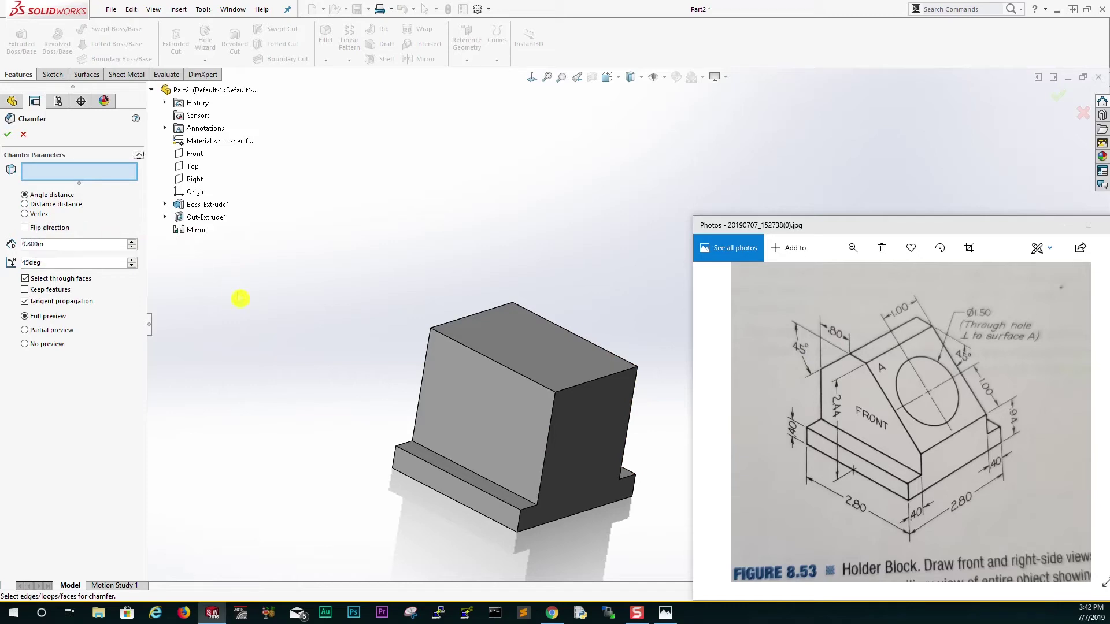
{"action": "middle_click_drag", "start_coordinate": [240, 299], "coordinate": [449, 314]}
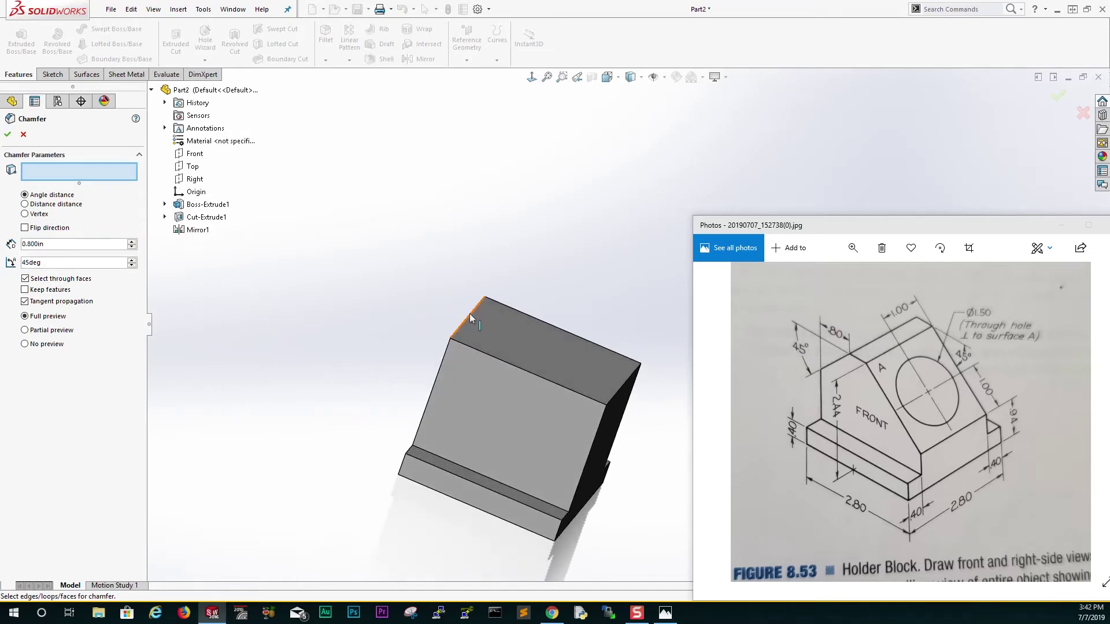
{"action": "left_click", "coordinate": [470, 315]}
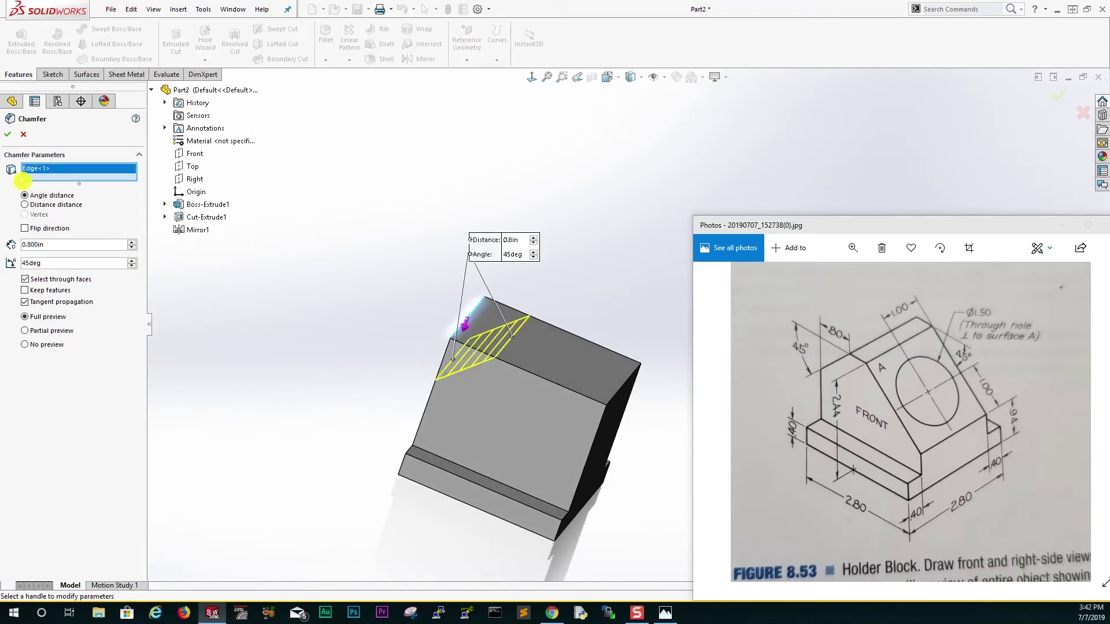
{"action": "key", "text": "Return"}
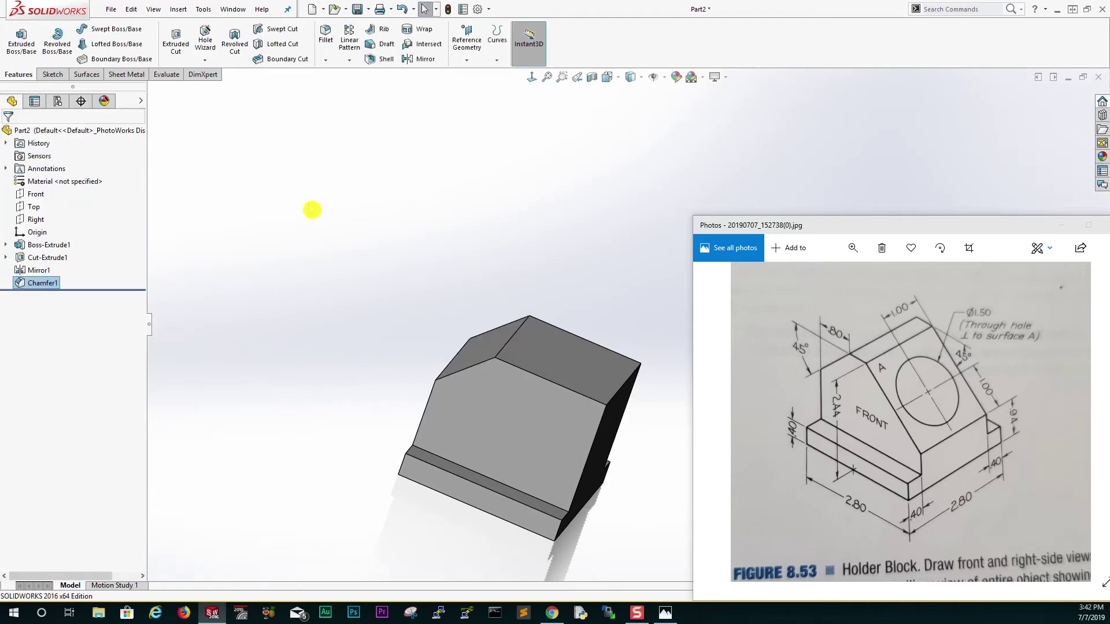
{"action": "left_click", "coordinate": [618, 80]}
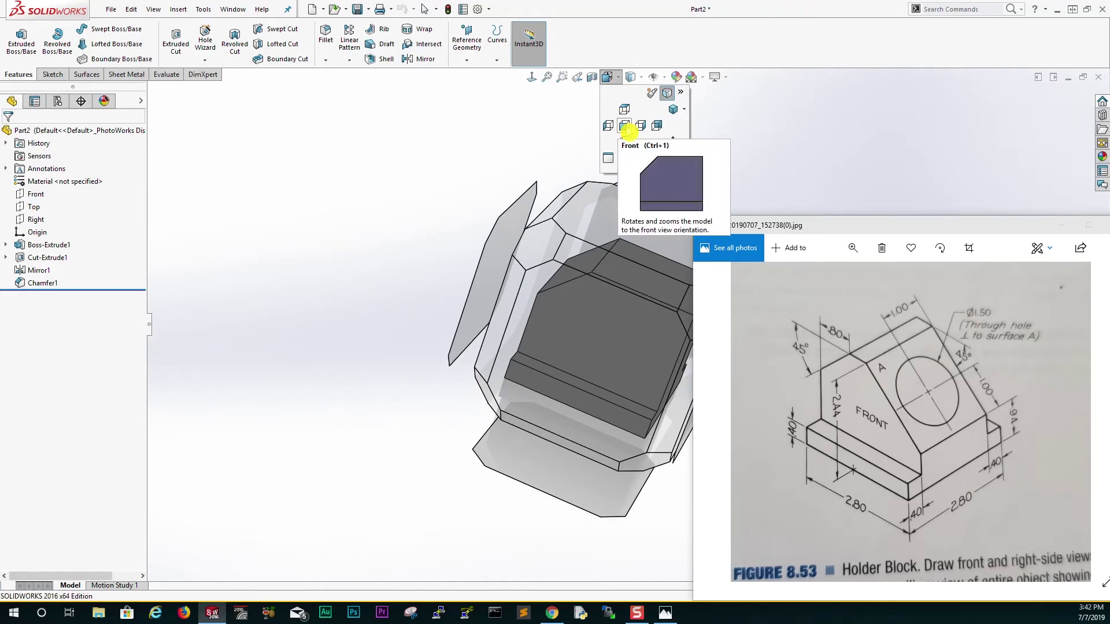
Switch to the Front view, then orbit the part to show its front face.
{"action": "left_click", "coordinate": [625, 126]}
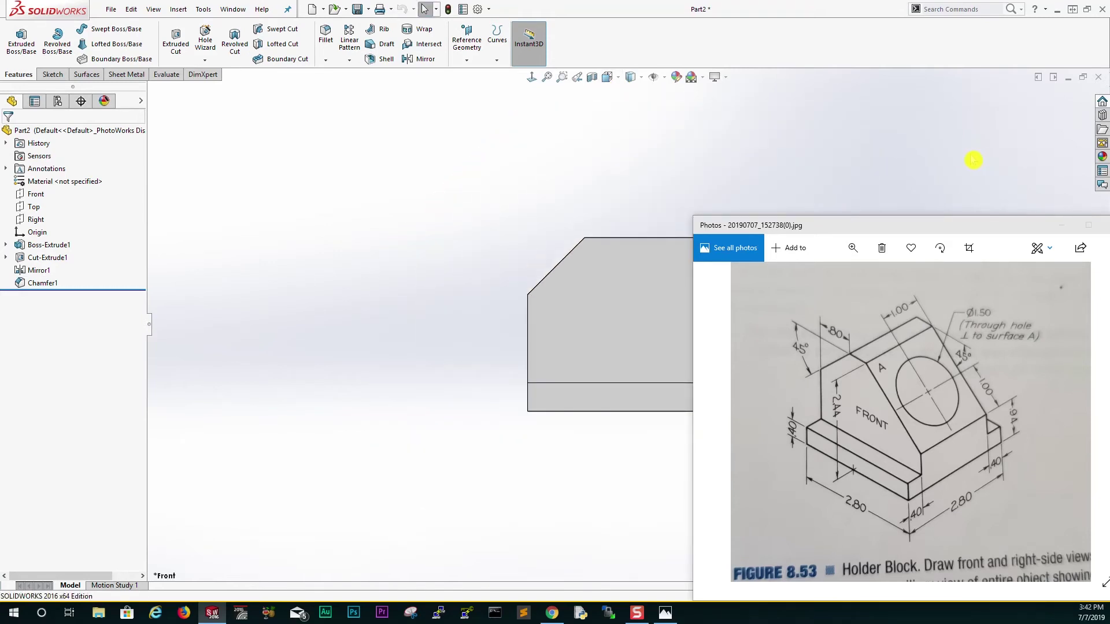
{"action": "middle_click_drag", "start_coordinate": [974, 159], "coordinate": [486, 479], "text": "ctrl"}
{"action": "scroll", "coordinate": [486, 478], "scroll_direction": "down", "scroll_amount": 2}
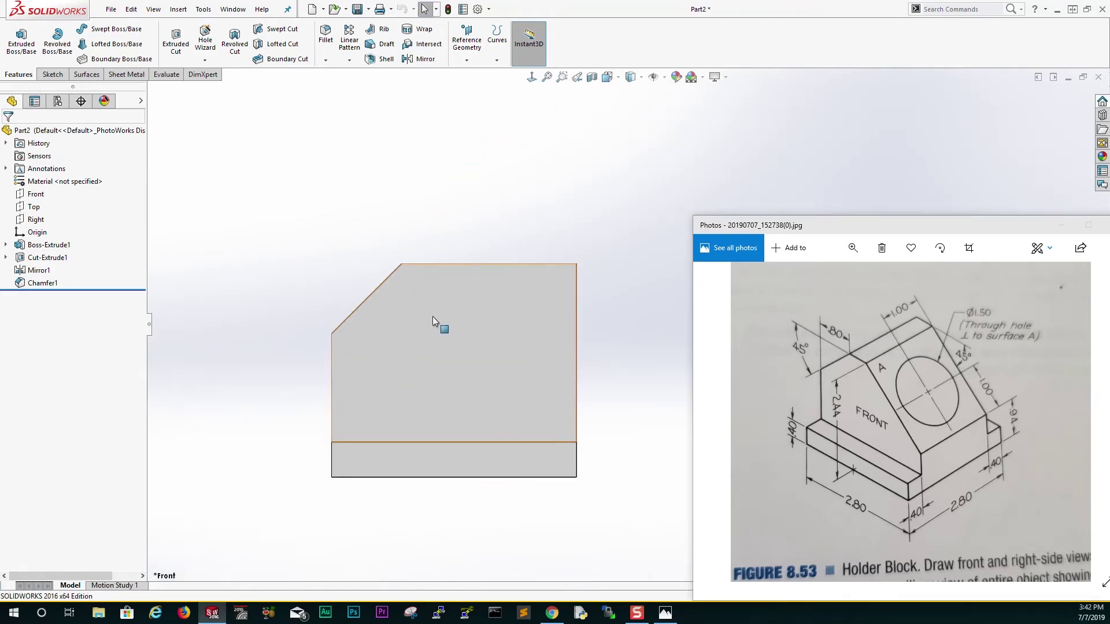
{"action": "mouse_move", "coordinate": [448, 340]}
{"action": "middle_mouse_down"}
{"action": "mouse_move", "coordinate": [422, 331]}
{"action": "mouse_move", "coordinate": [442, 360]}
{"action": "middle_mouse_up"}
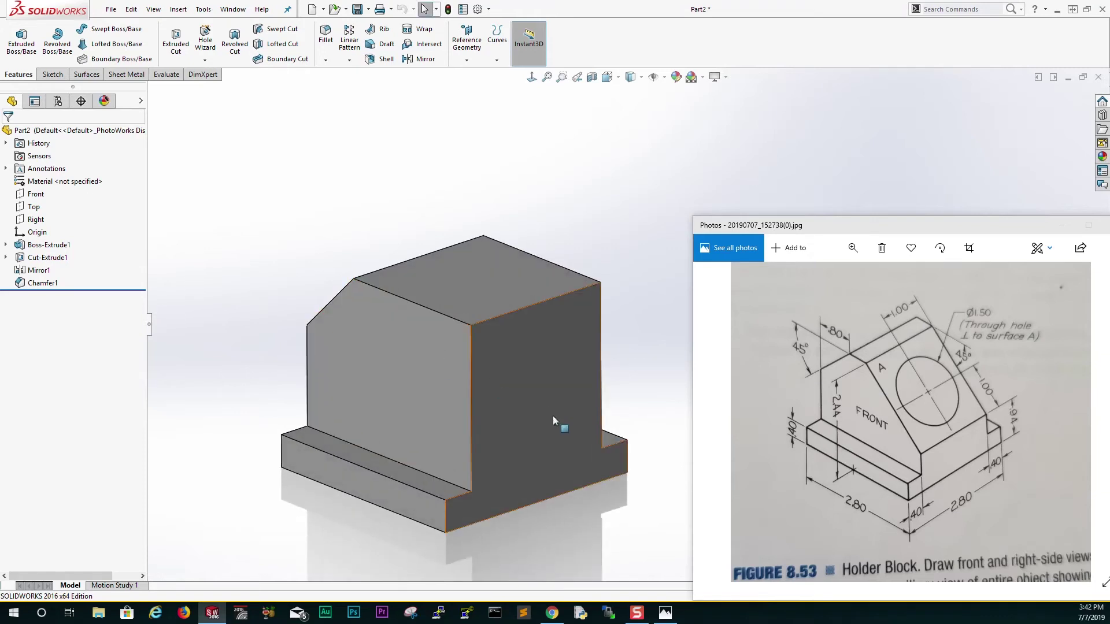
{"action": "left_click", "coordinate": [904, 425]}
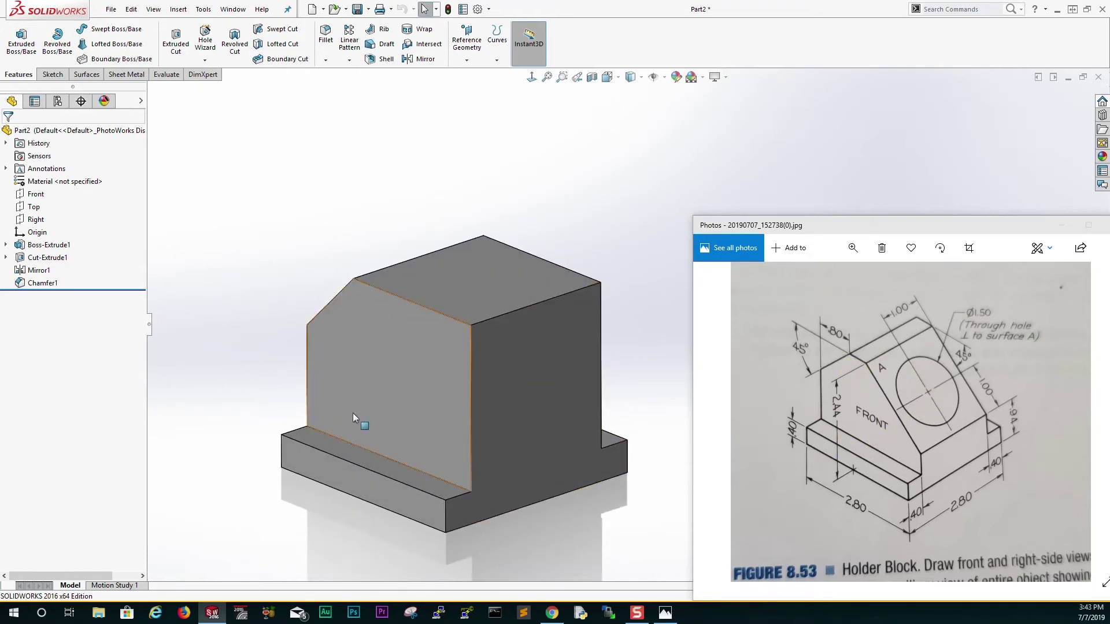
{"action": "middle_click_drag", "start_coordinate": [353, 413], "coordinate": [395, 393]}
Start a new sketch on the block's front face and view it Normal To.
{"action": "left_click", "coordinate": [492, 345]}
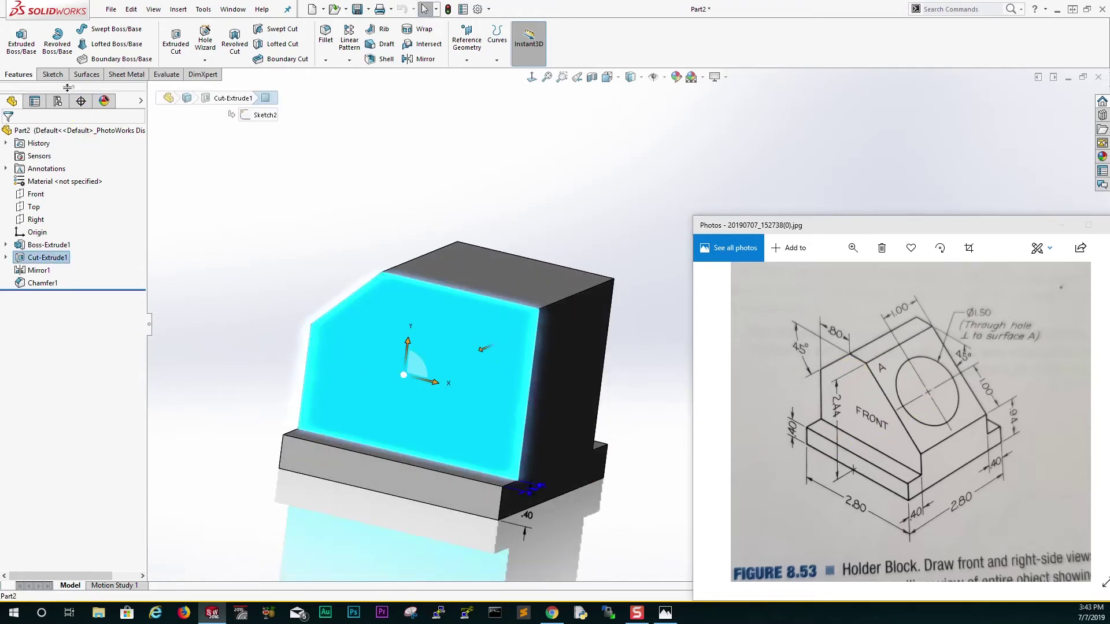
{"action": "left_click", "coordinate": [52, 74]}
{"action": "left_click", "coordinate": [16, 40]}
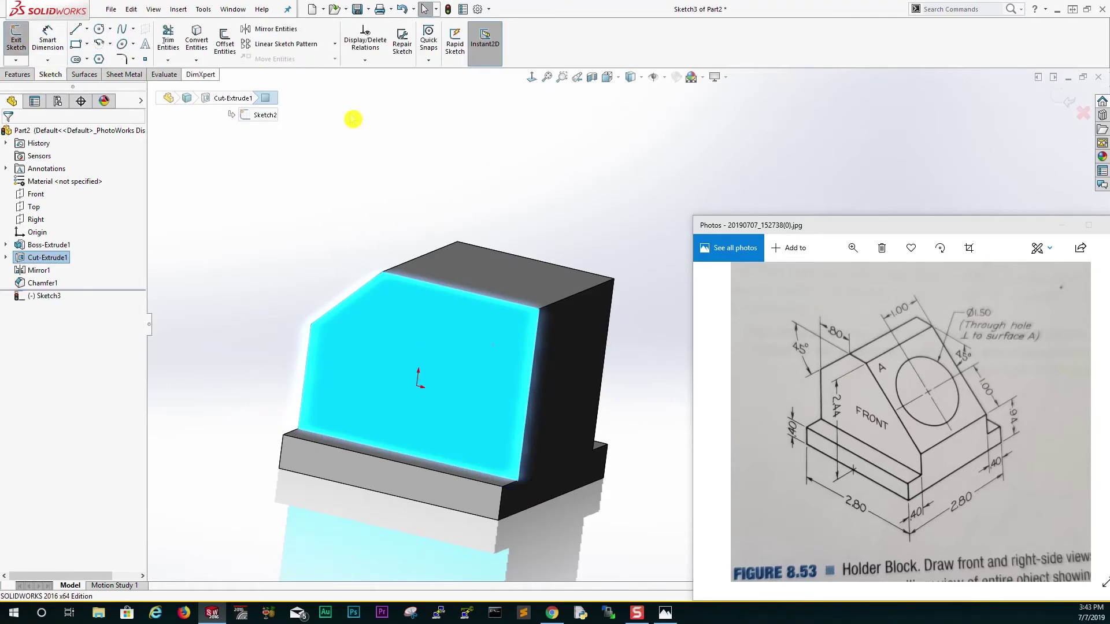
{"action": "left_click", "coordinate": [532, 77]}
{"action": "scroll", "coordinate": [997, 190], "scroll_direction": "down", "scroll_amount": 3}
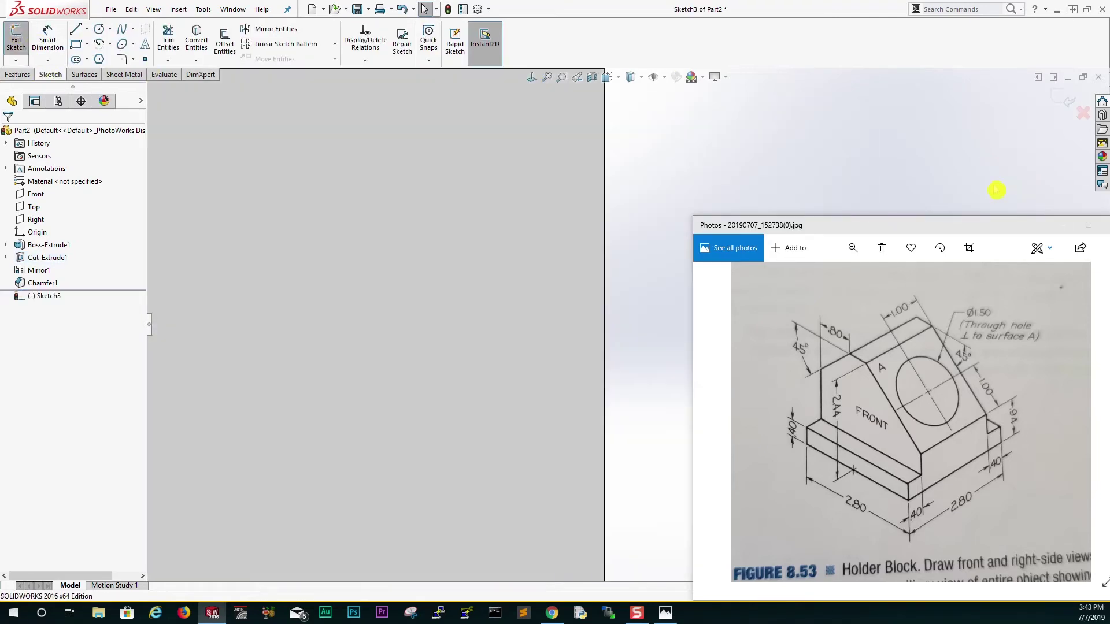
{"action": "scroll", "coordinate": [702, 233], "scroll_direction": "up", "scroll_amount": 3}
{"action": "scroll", "coordinate": [660, 433], "scroll_direction": "down", "scroll_amount": 1}
{"action": "scroll", "coordinate": [646, 454], "scroll_direction": "up", "scroll_amount": 2}
{"action": "scroll", "coordinate": [641, 476], "scroll_direction": "down", "scroll_amount": 1}
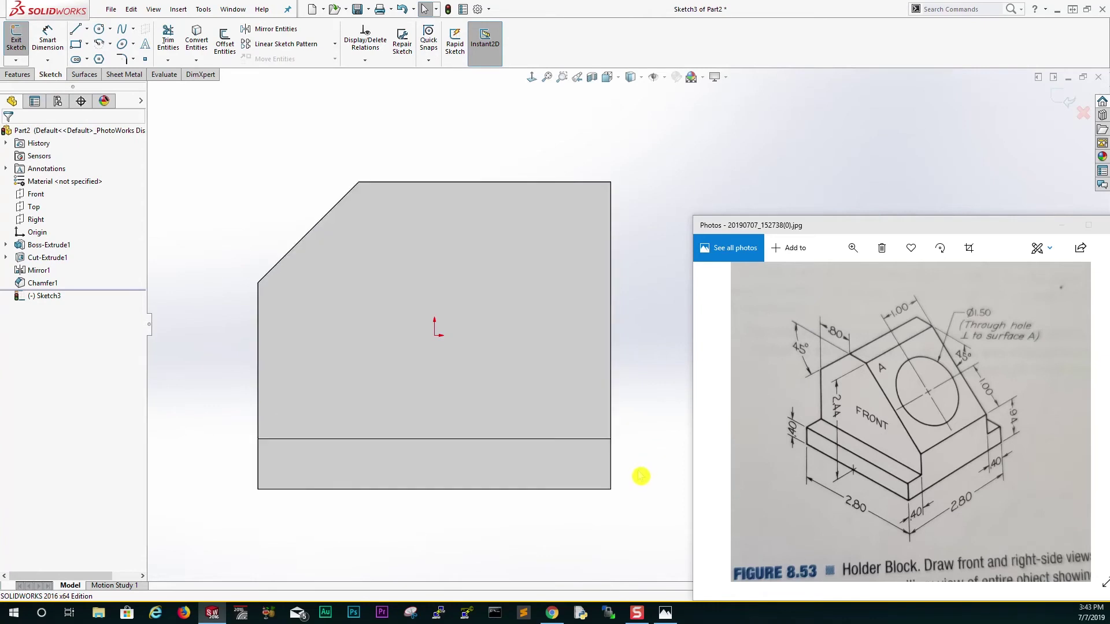
Draw a triangle of lines at the front face's upper-right corner.
{"action": "left_click", "coordinate": [453, 183]}
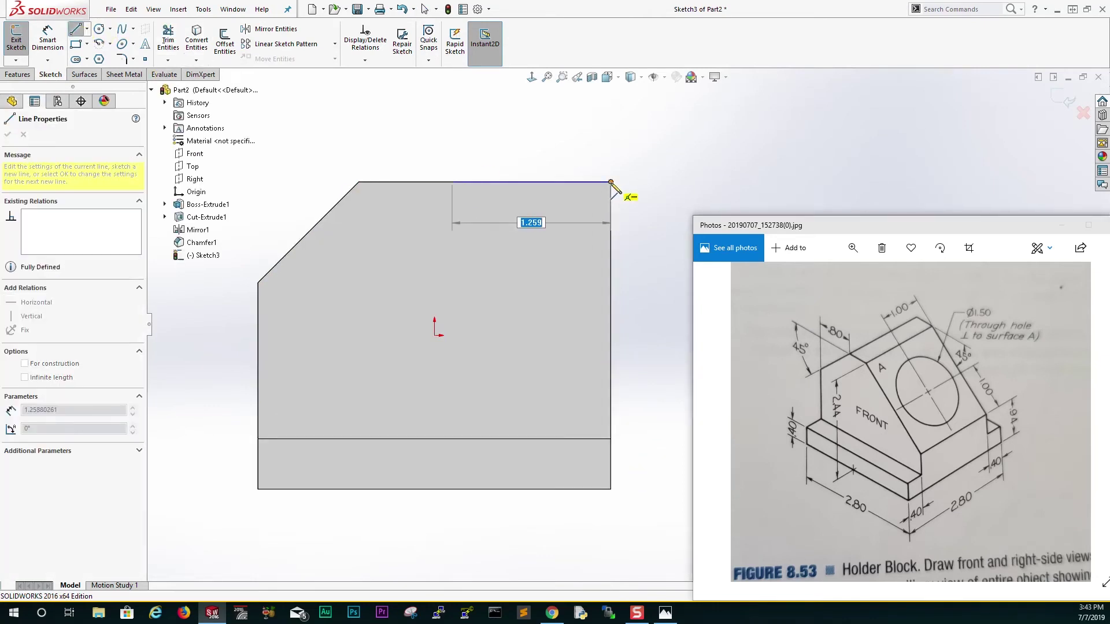
{"action": "left_click", "coordinate": [611, 182]}
{"action": "left_click", "coordinate": [611, 358]}
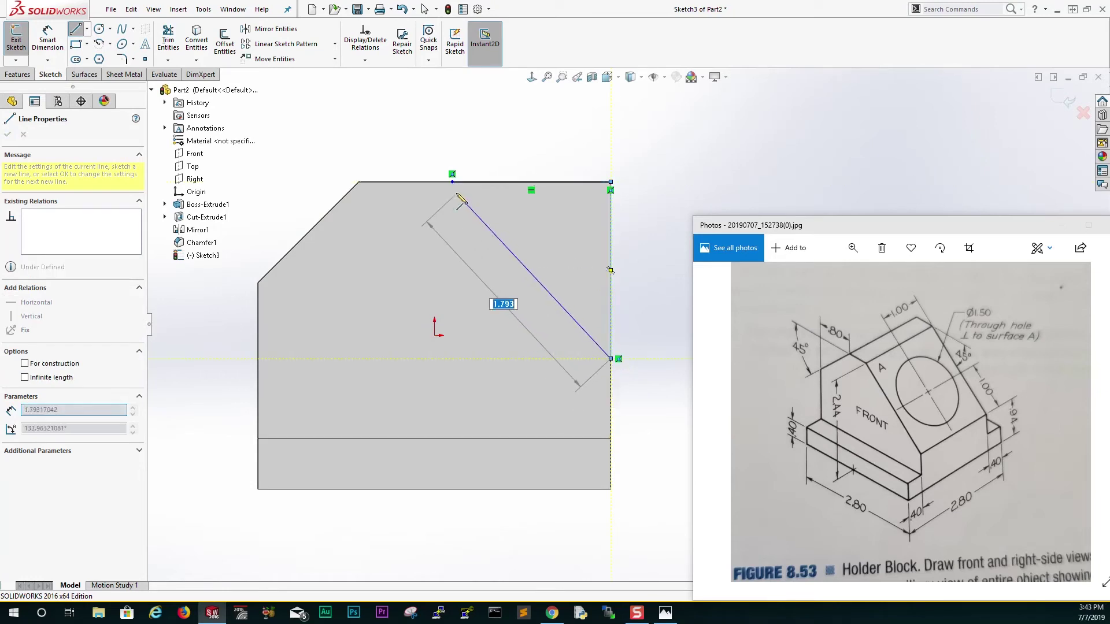
{"action": "left_click", "coordinate": [453, 183]}
{"action": "key", "text": "Escape"}
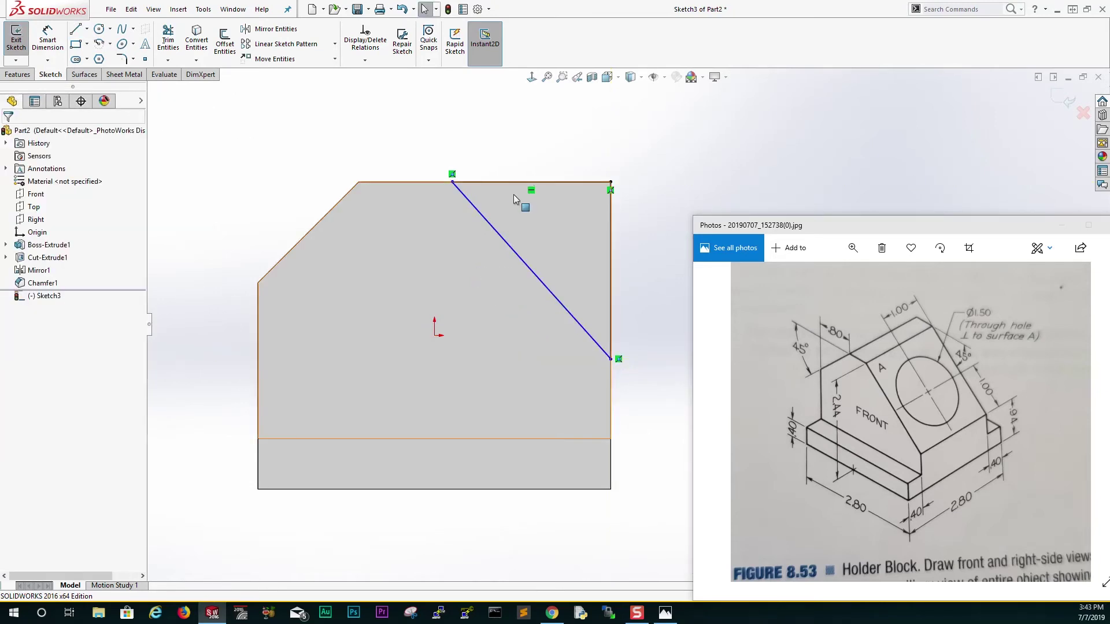
Dimension the diagonal's lower end .94 above the bottom edge.
{"action": "left_click", "coordinate": [48, 39]}
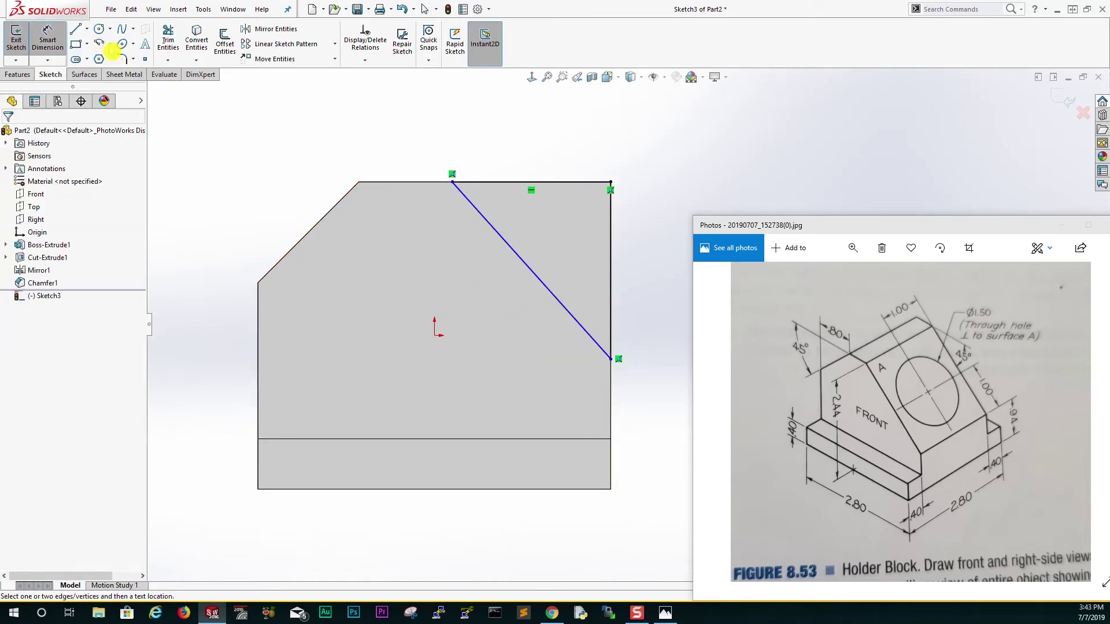
{"action": "left_click", "coordinate": [603, 489]}
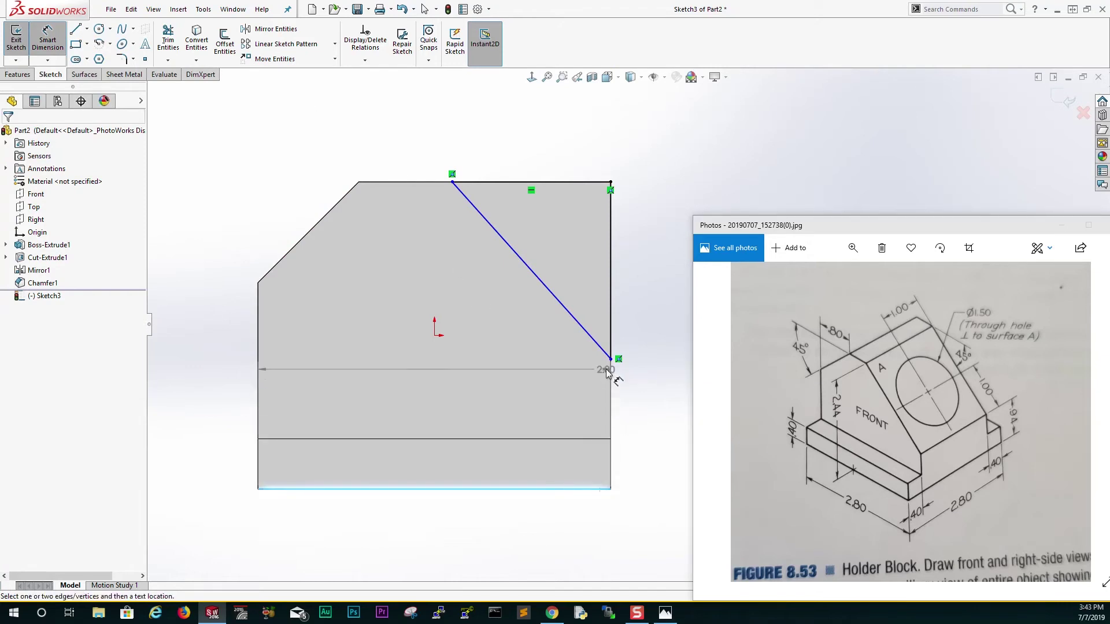
{"action": "left_click", "coordinate": [611, 359]}
{"action": "left_click", "coordinate": [651, 394]}
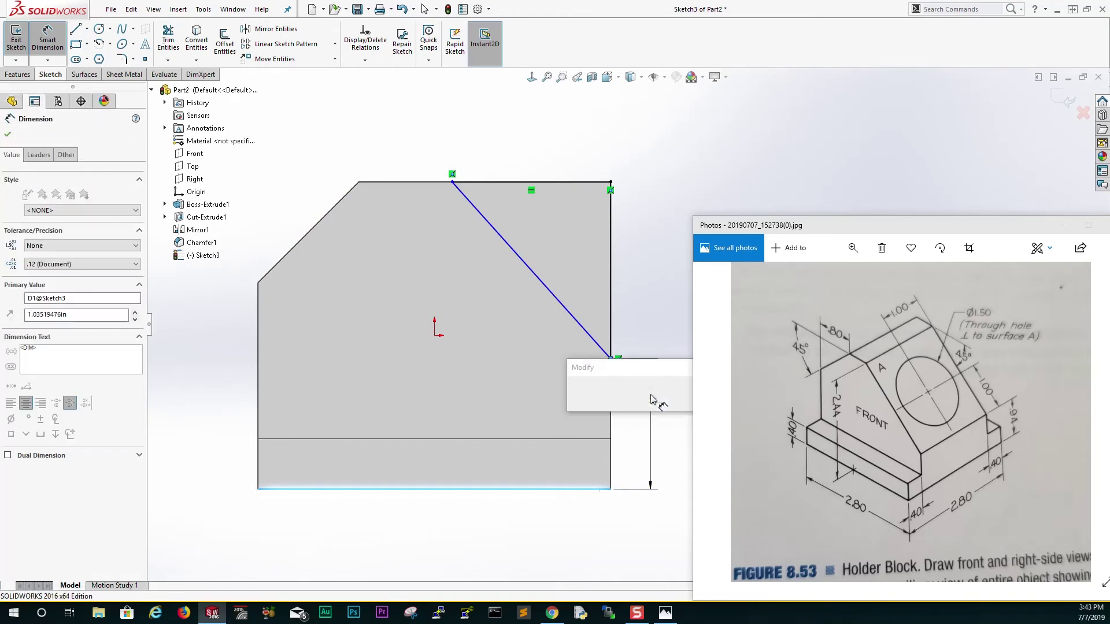
{"action": "type", "text": ".94"}
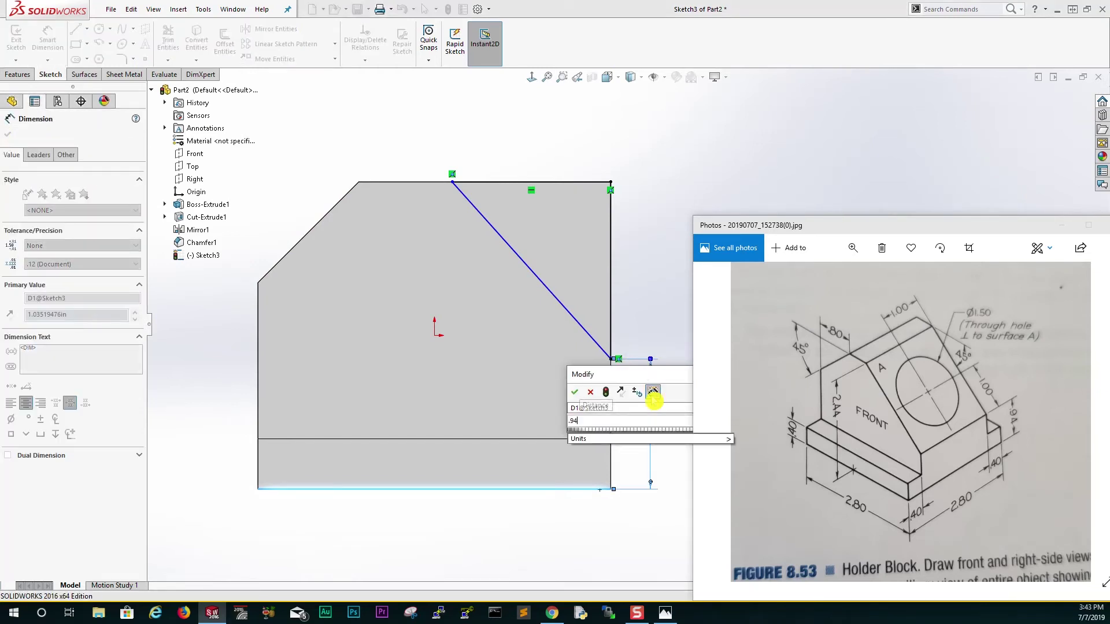
{"action": "key", "text": "Return"}
{"action": "key", "text": "Escape"}
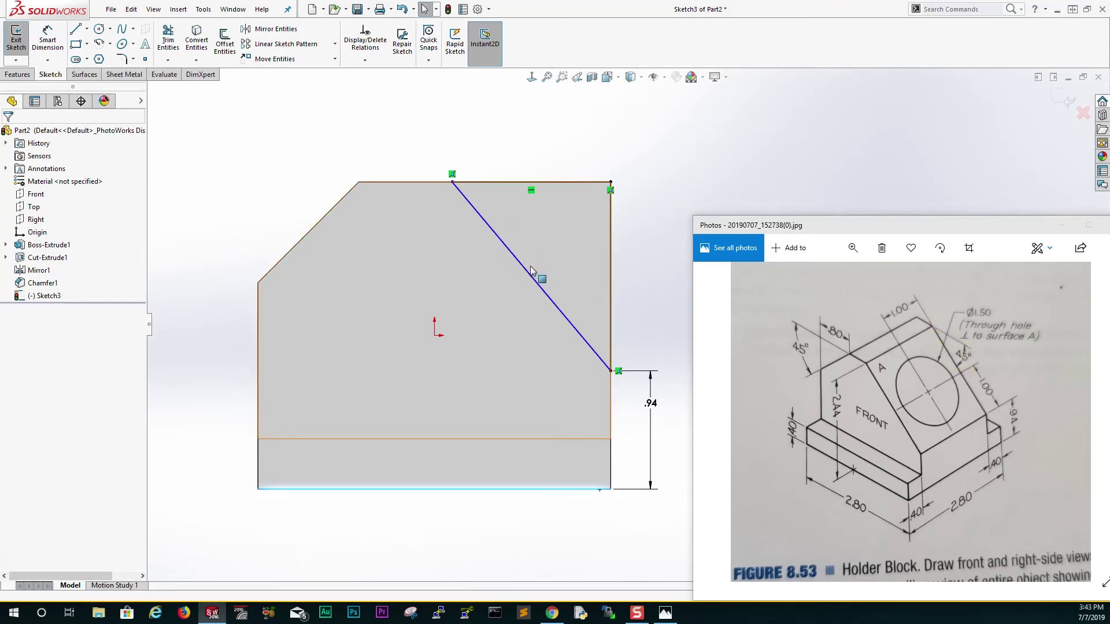
Dimension the angle between the top edge and the diagonal as 45°.
{"action": "left_click", "coordinate": [58, 50]}
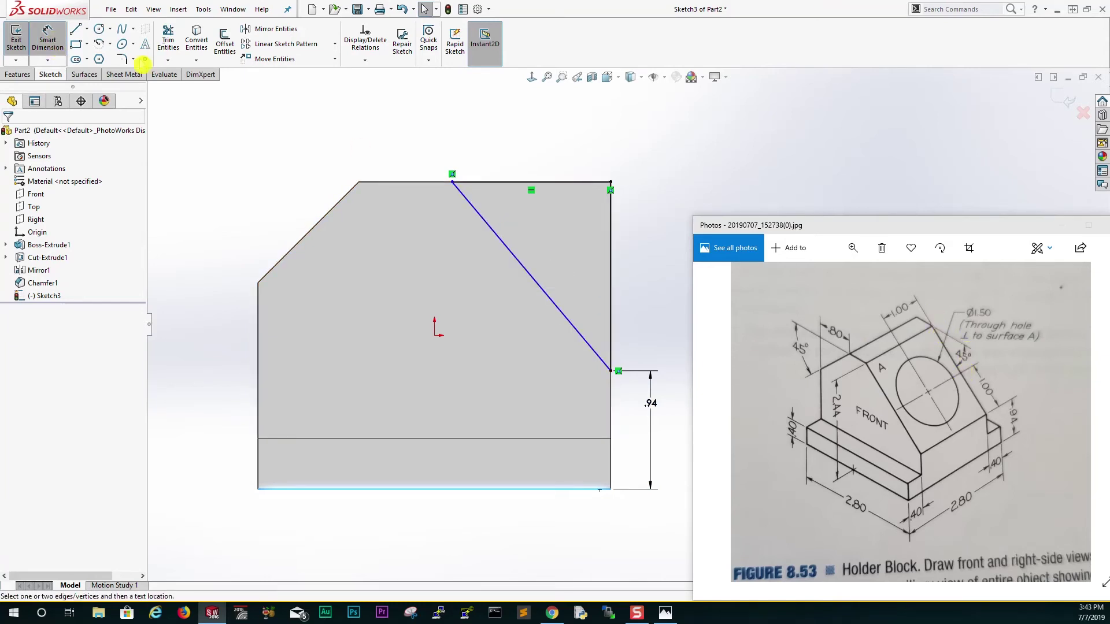
{"action": "left_click", "coordinate": [512, 183]}
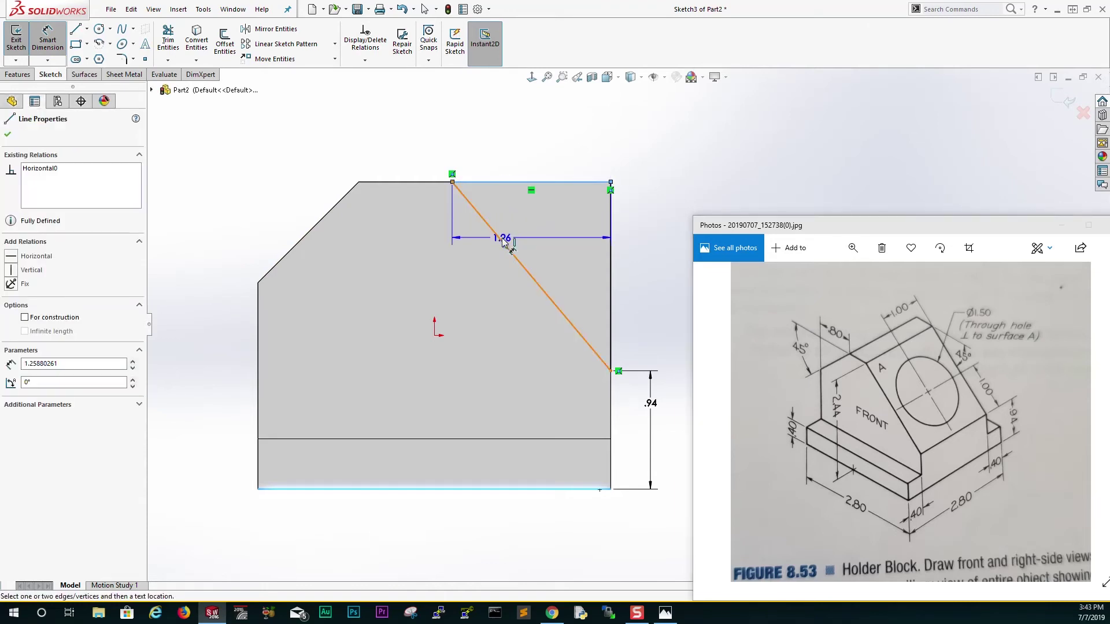
{"action": "left_click", "coordinate": [509, 249]}
{"action": "left_click", "coordinate": [530, 227]}
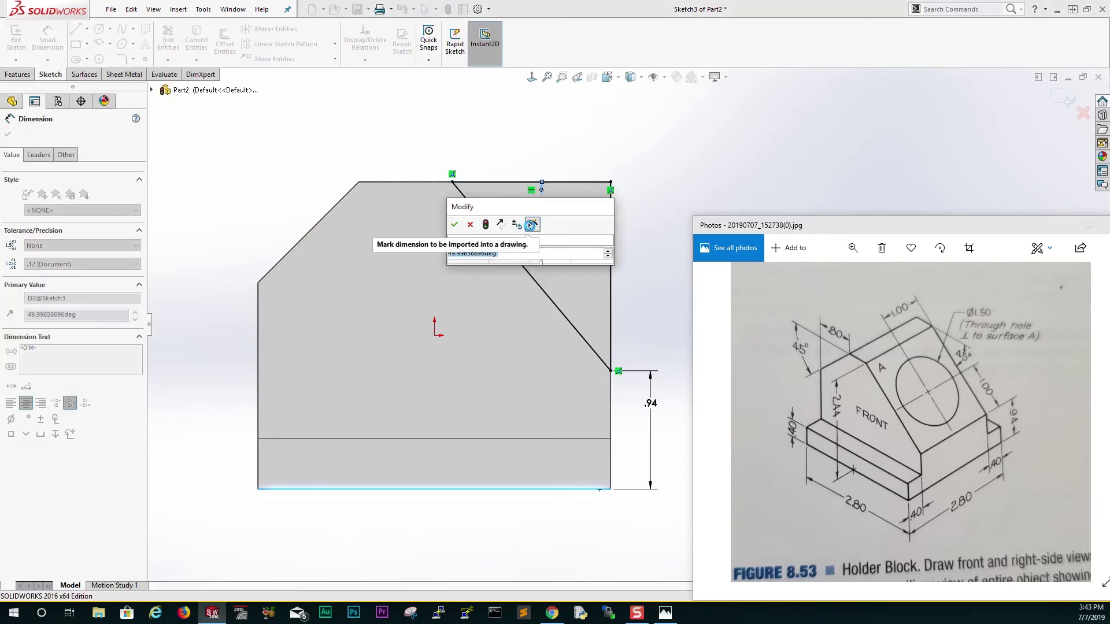
{"action": "type", "text": "45"}
{"action": "key", "text": "Return"}
{"action": "key", "text": "Escape"}
{"action": "left_click", "coordinate": [426, 141]}
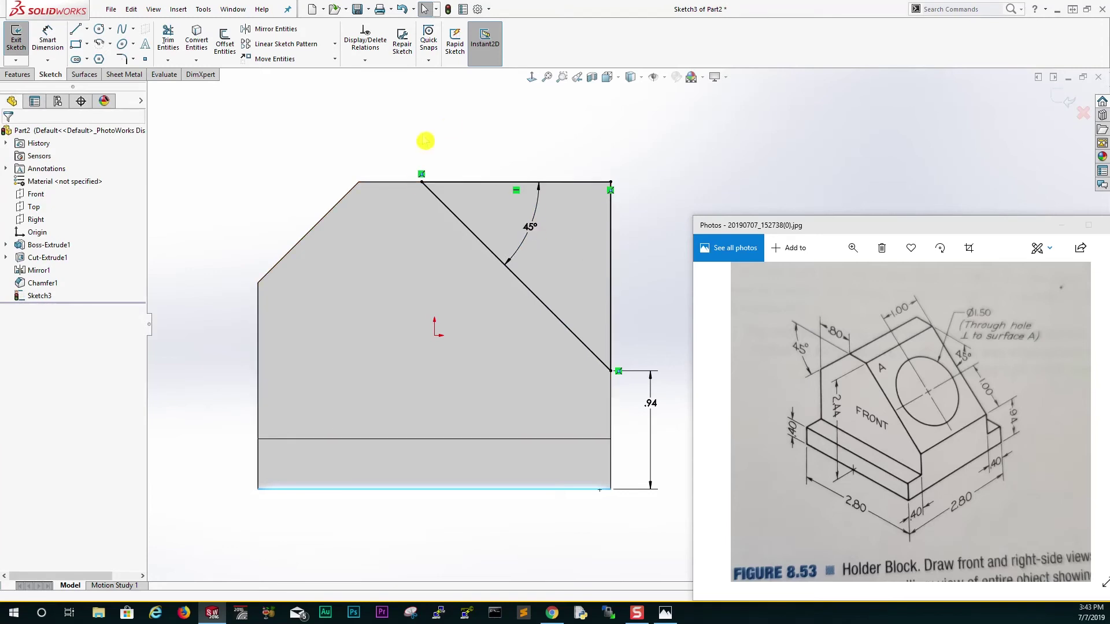
{"action": "left_click", "coordinate": [215, 148]}
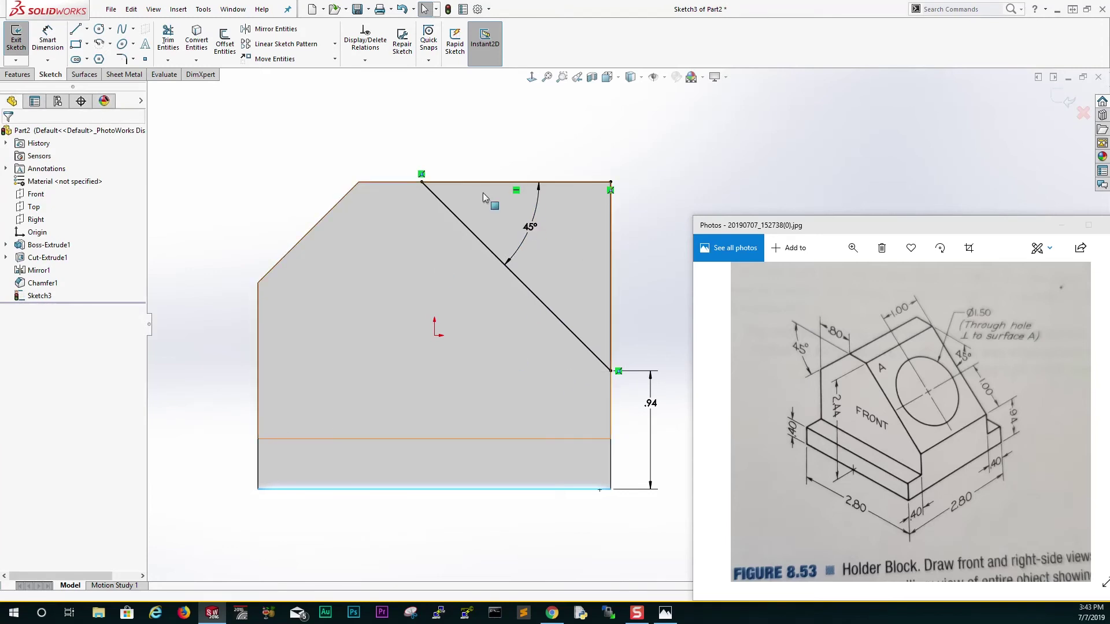
Cut the triangular corner Up To Next from an isometric view, forming the 45° sloped face.
{"action": "key", "text": "ctrl+7"}
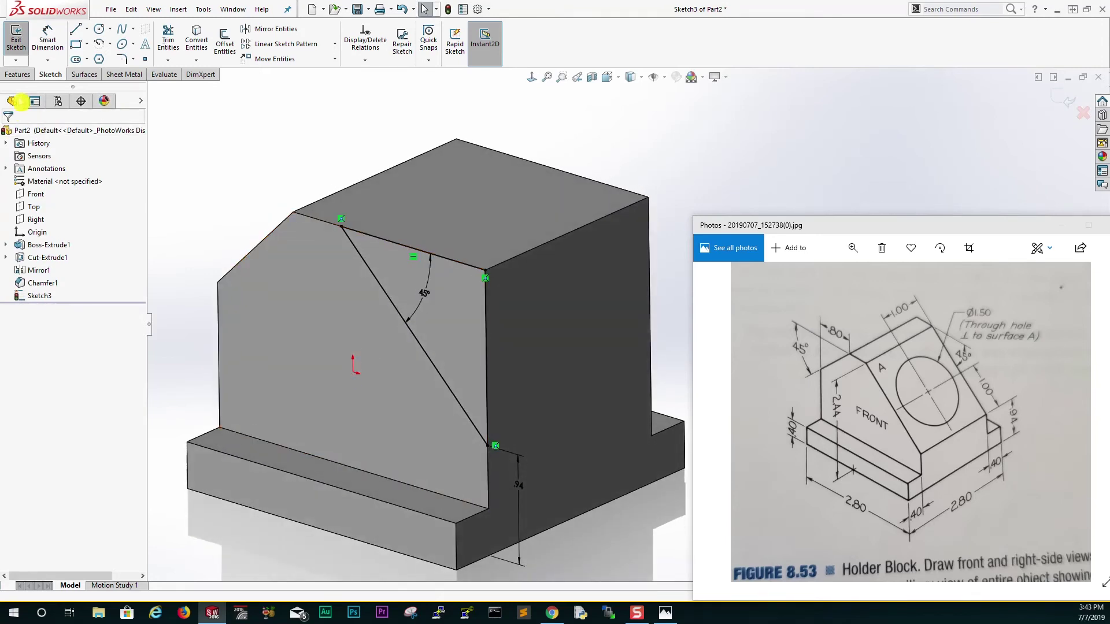
{"action": "left_click", "coordinate": [17, 74]}
{"action": "left_click", "coordinate": [175, 45]}
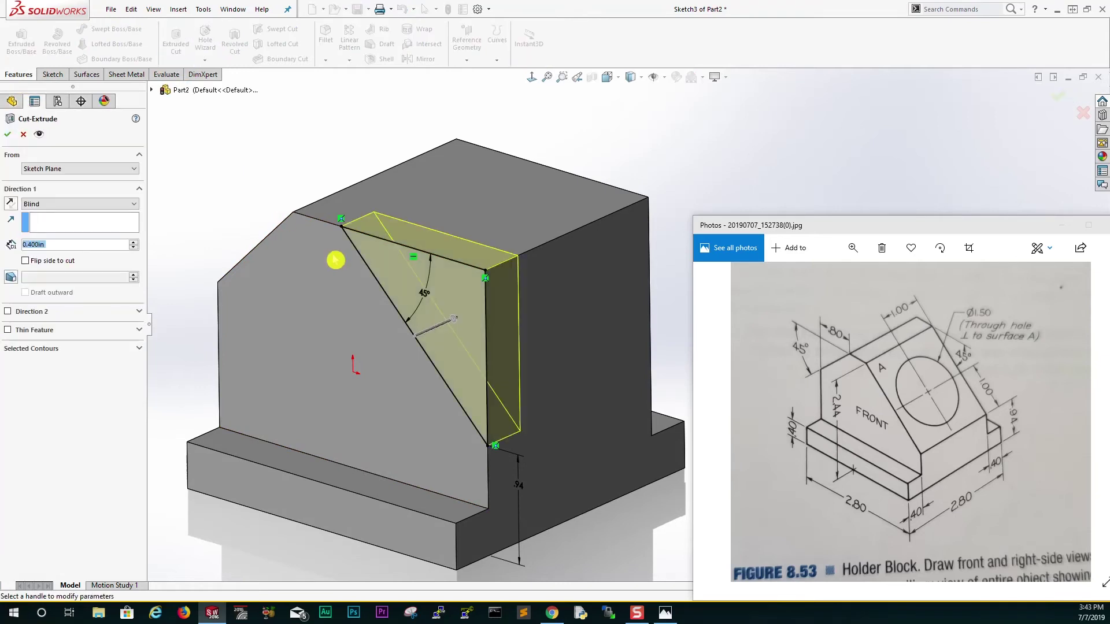
{"action": "left_click", "coordinate": [123, 204]}
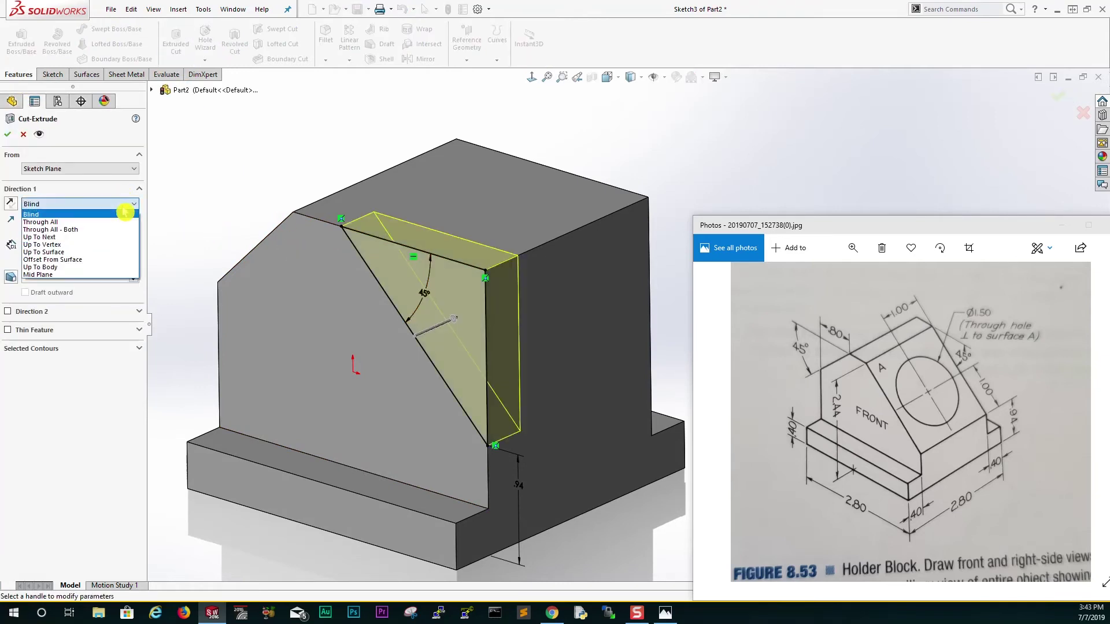
{"action": "left_click", "coordinate": [75, 238]}
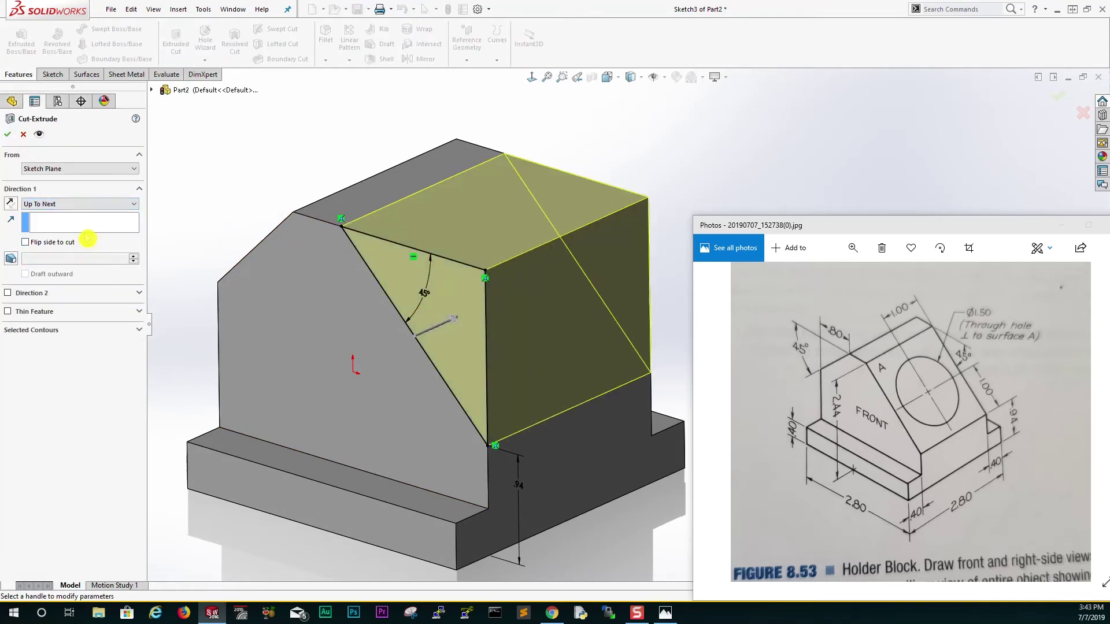
{"action": "left_click", "coordinate": [8, 137]}
{"action": "scroll", "coordinate": [526, 300], "scroll_direction": "up", "scroll_amount": 3}
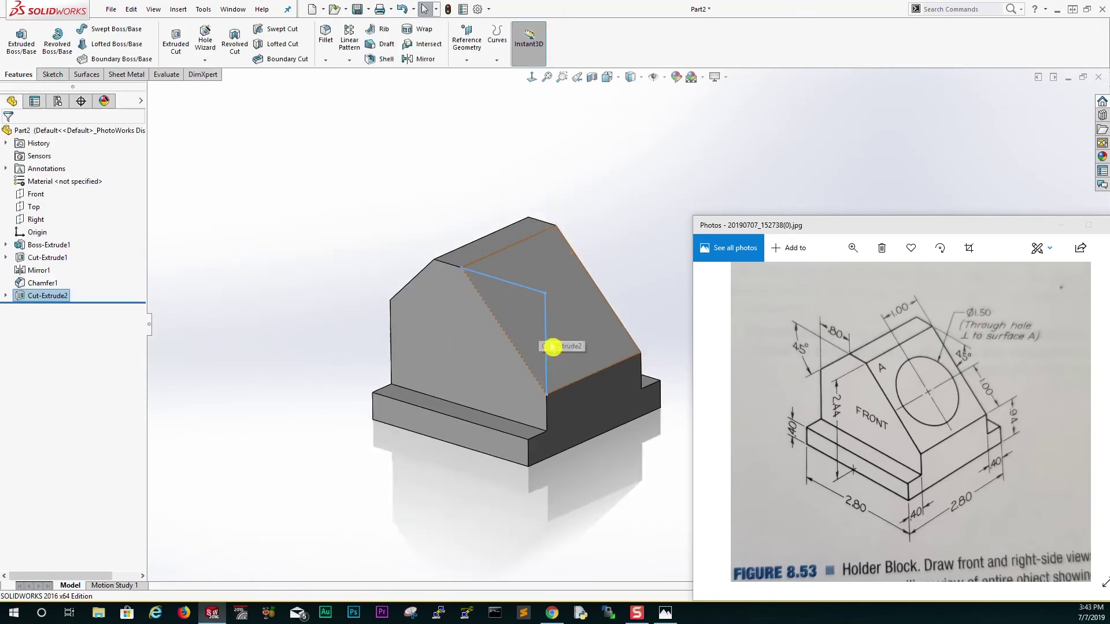
{"action": "scroll", "coordinate": [648, 348], "scroll_direction": "down", "scroll_amount": 3}
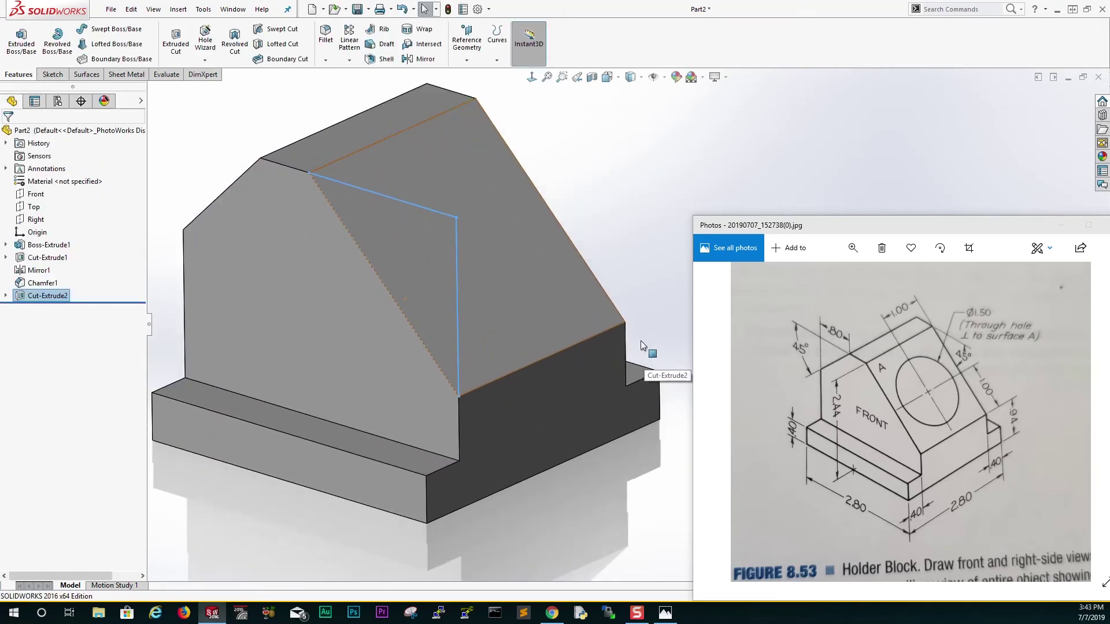
{"action": "key", "text": "Escape"}
{"action": "scroll", "coordinate": [613, 353], "scroll_direction": "up", "scroll_amount": 2}
{"action": "middle_click_drag", "start_coordinate": [613, 353], "coordinate": [654, 376]}
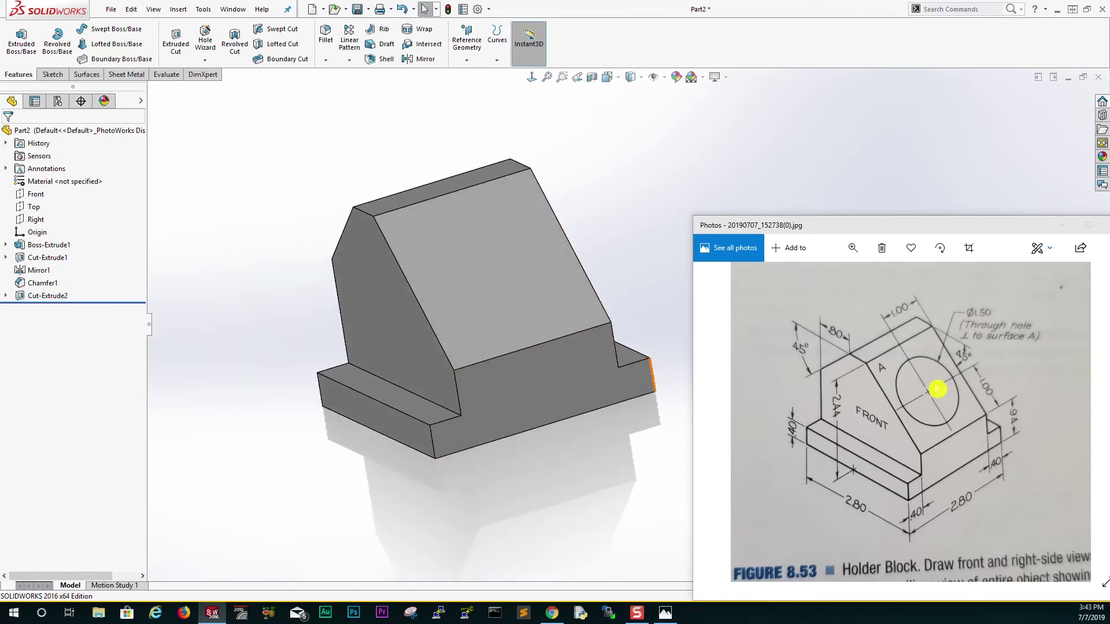
Start a new sketch on the 45° sloped face, viewed normal to it.
{"action": "middle_click_drag", "start_coordinate": [531, 250], "coordinate": [494, 234]}
{"action": "left_click", "coordinate": [493, 234]}
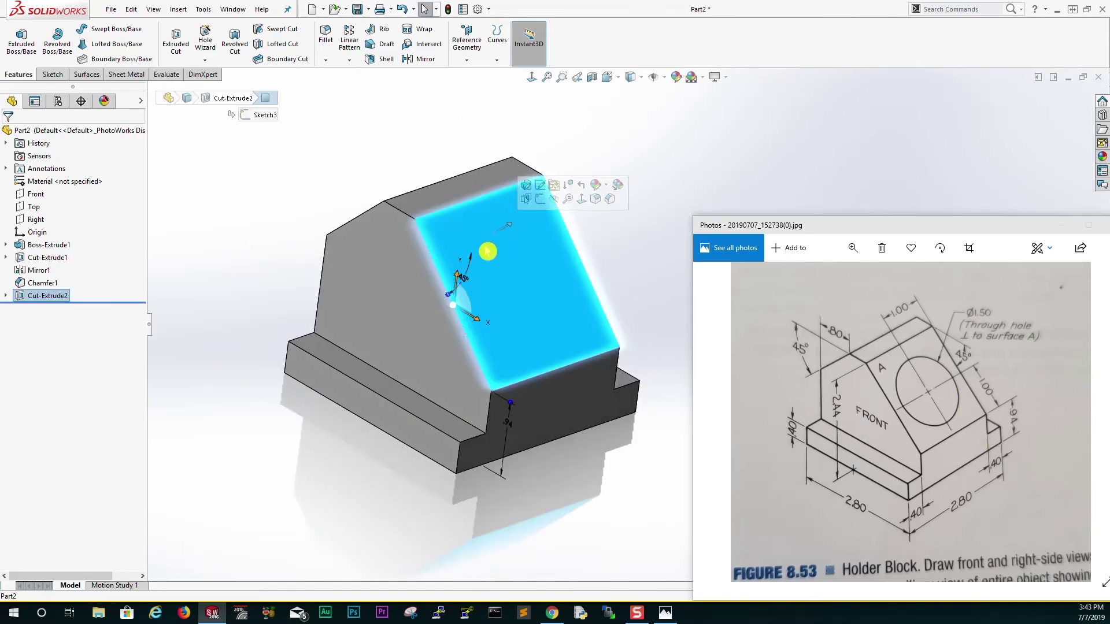
{"action": "left_click", "coordinate": [53, 75]}
{"action": "left_click", "coordinate": [17, 40]}
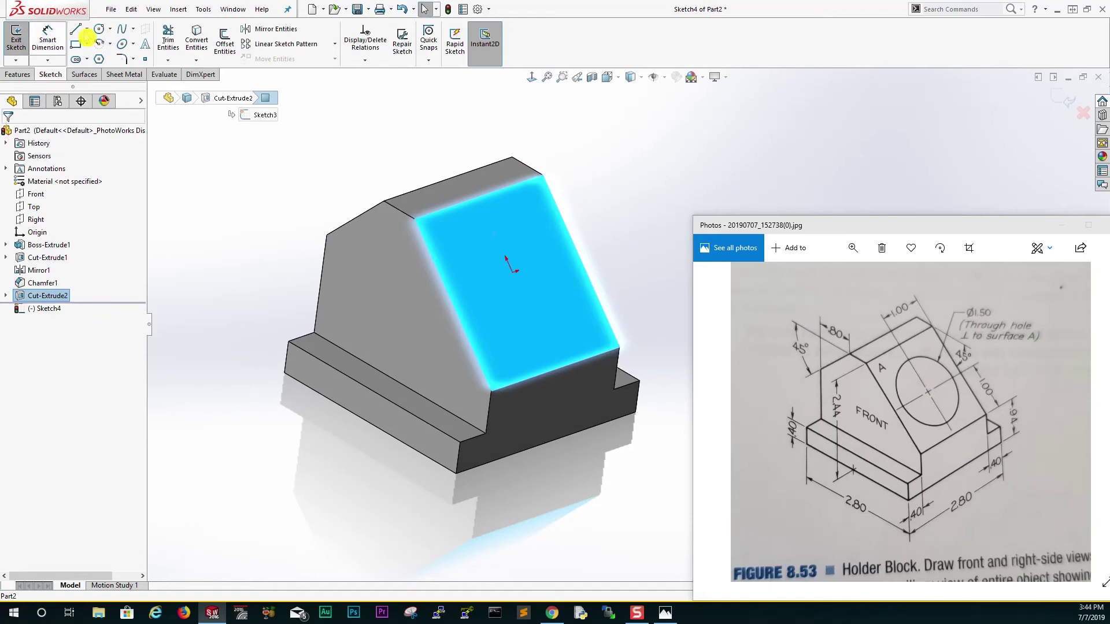
{"action": "left_click", "coordinate": [531, 77]}
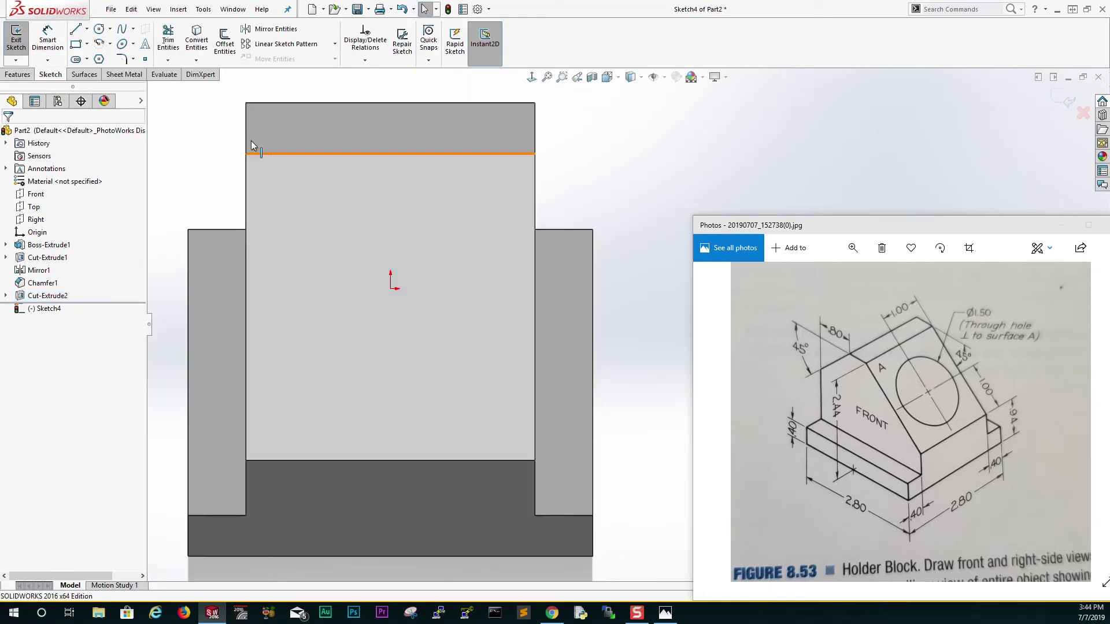
Draw a circle near the face's middle and begin dimensioning from the bottom edge.
{"action": "left_click", "coordinate": [398, 342]}
{"action": "left_click", "coordinate": [474, 261]}
{"action": "key", "text": "Escape"}
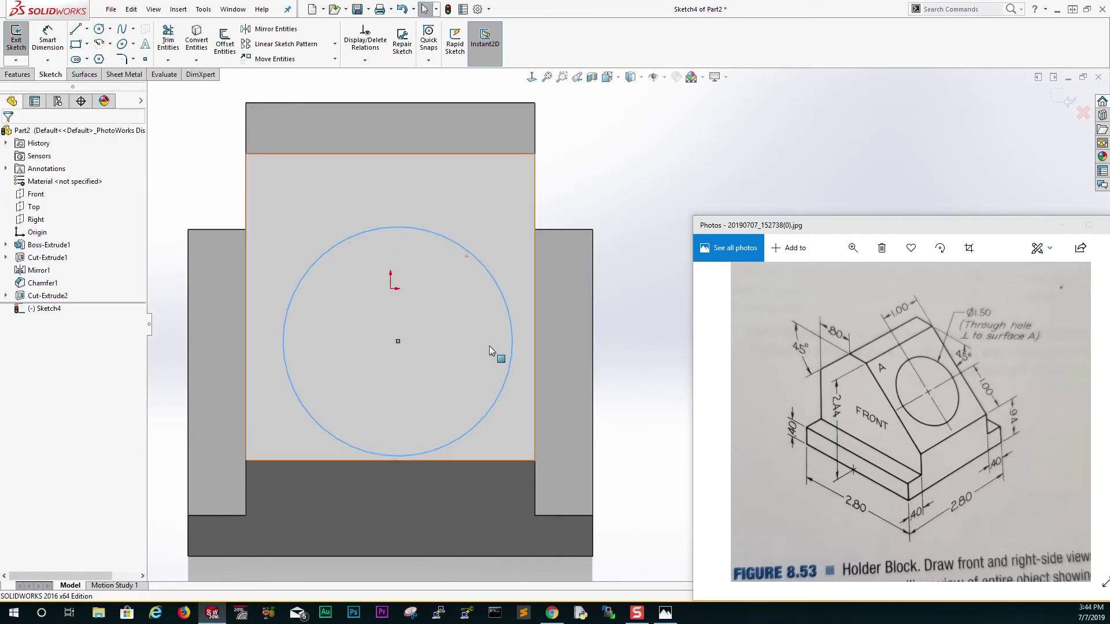
{"action": "key", "text": "z"}
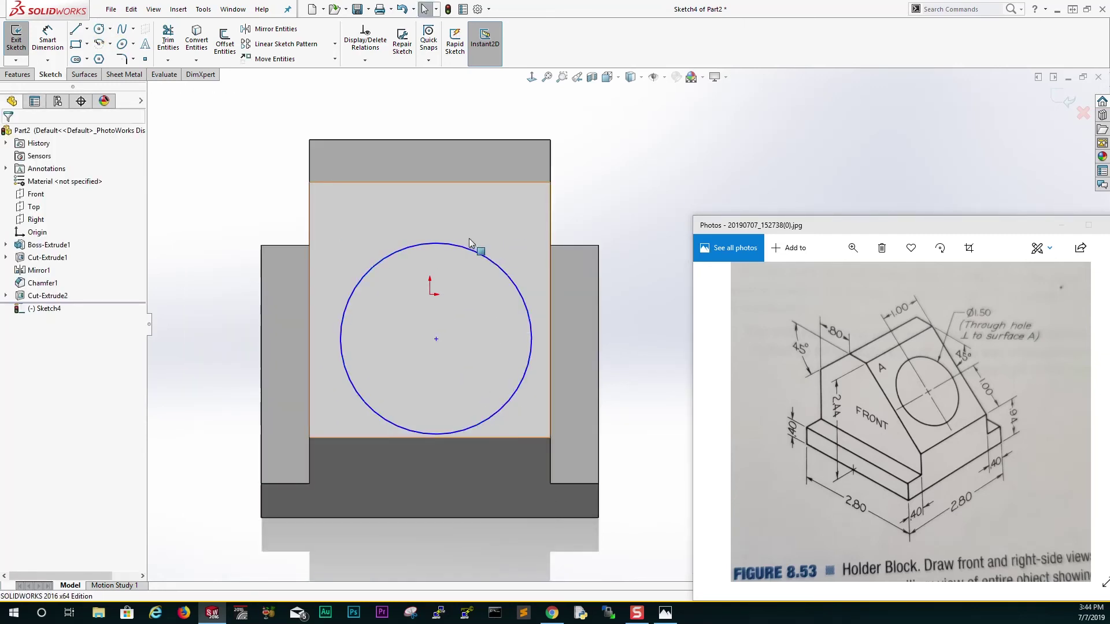
{"action": "left_click", "coordinate": [47, 38]}
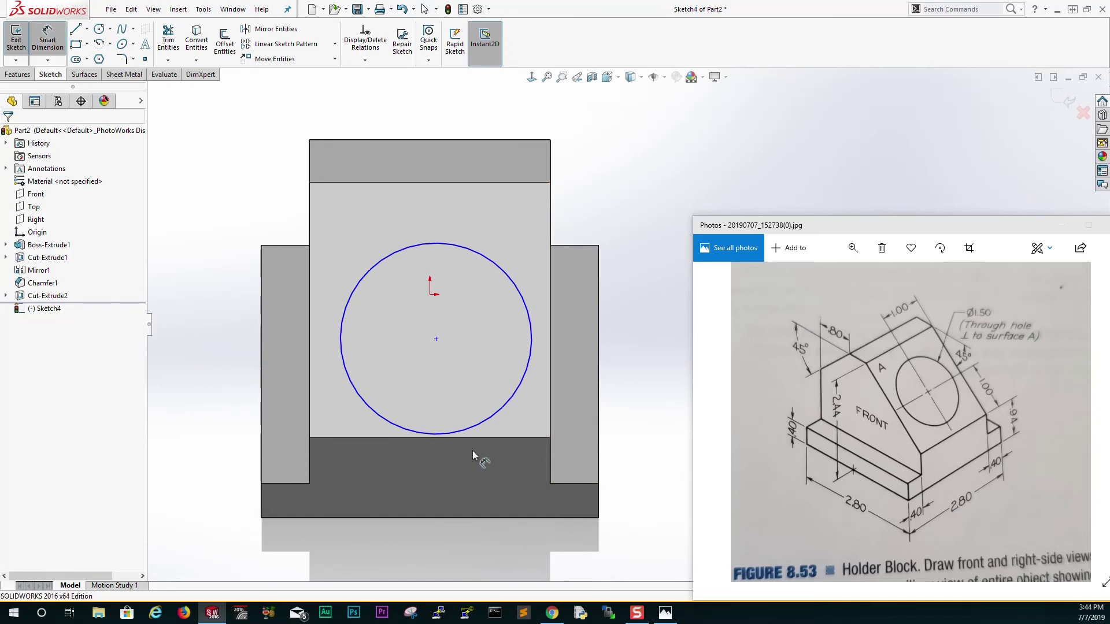
{"action": "left_click", "coordinate": [526, 438]}
Place the circle's centre 1.00 from the sloped face's bottom edge.
{"action": "left_click", "coordinate": [437, 339]}
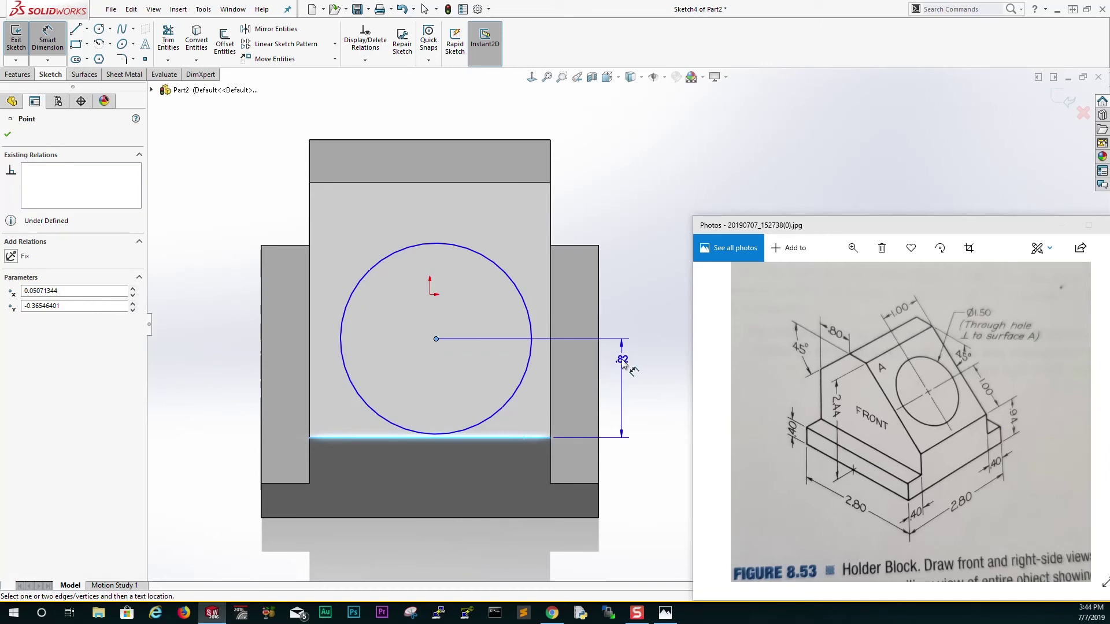
{"action": "left_click", "coordinate": [622, 359]}
{"action": "type", "text": "1"}
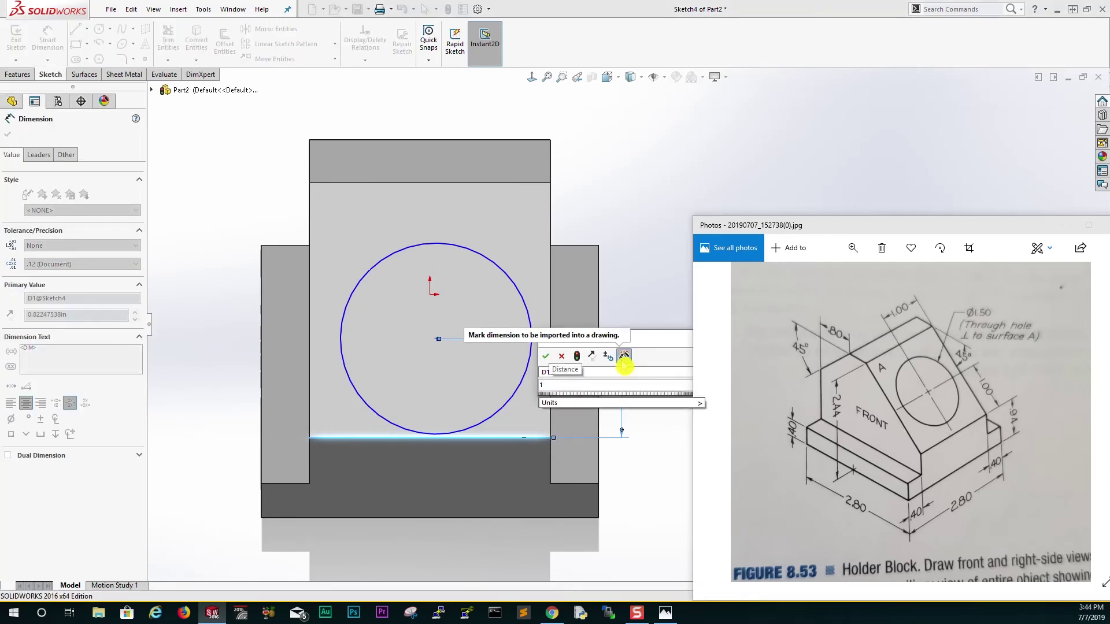
{"action": "key", "text": "Return"}
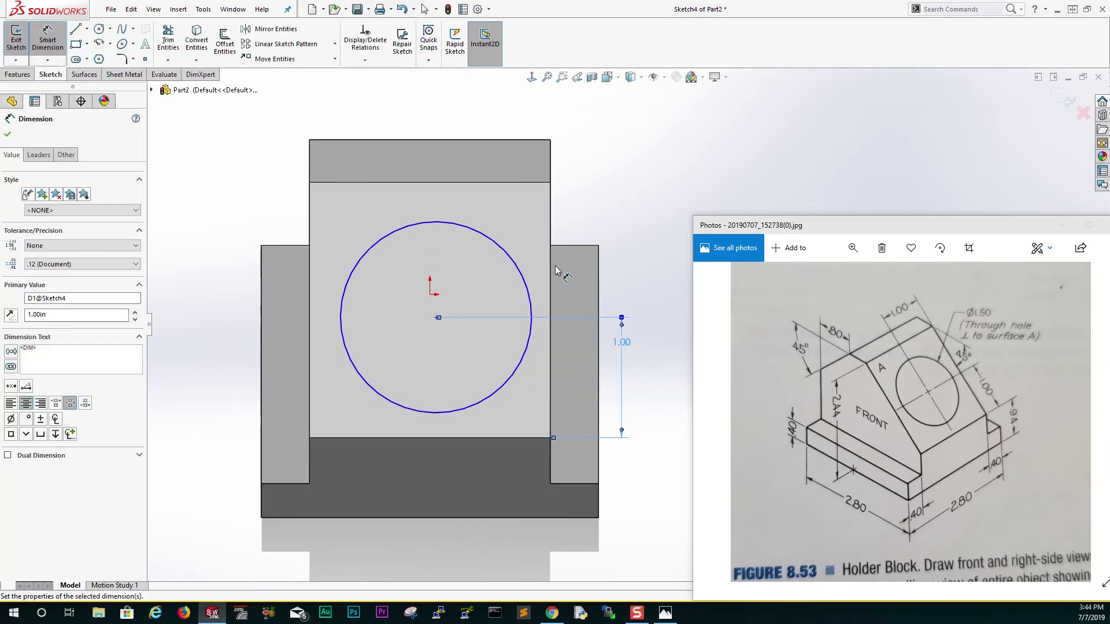
{"action": "key", "text": "Escape"}
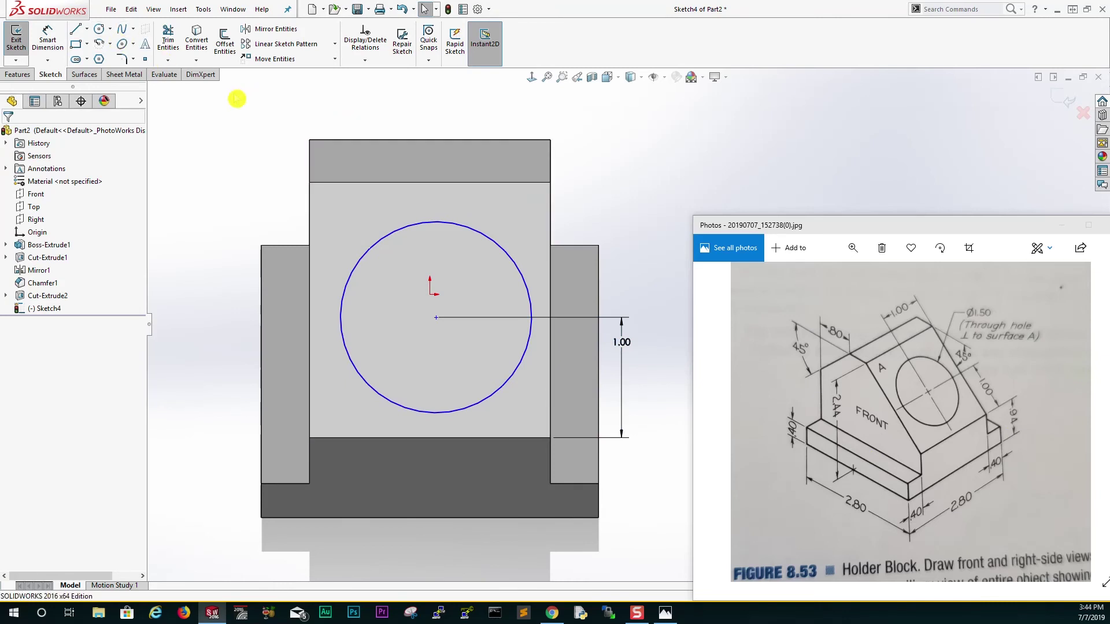
Place the circle's centre 1.00 from the face's right edge.
{"action": "left_click", "coordinate": [43, 35]}
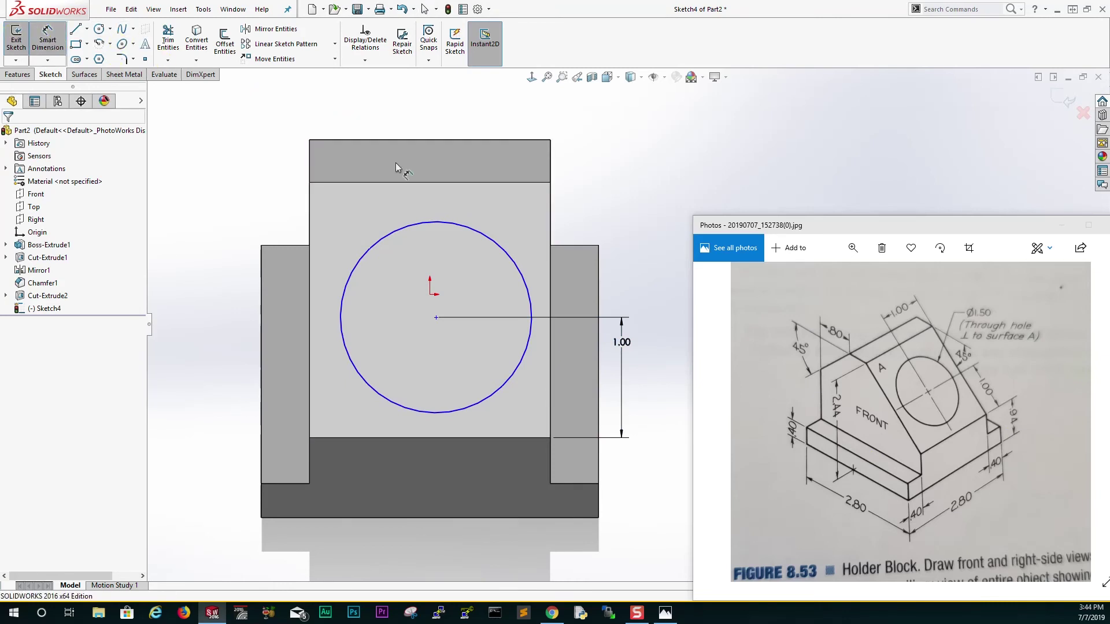
{"action": "left_click", "coordinate": [549, 200]}
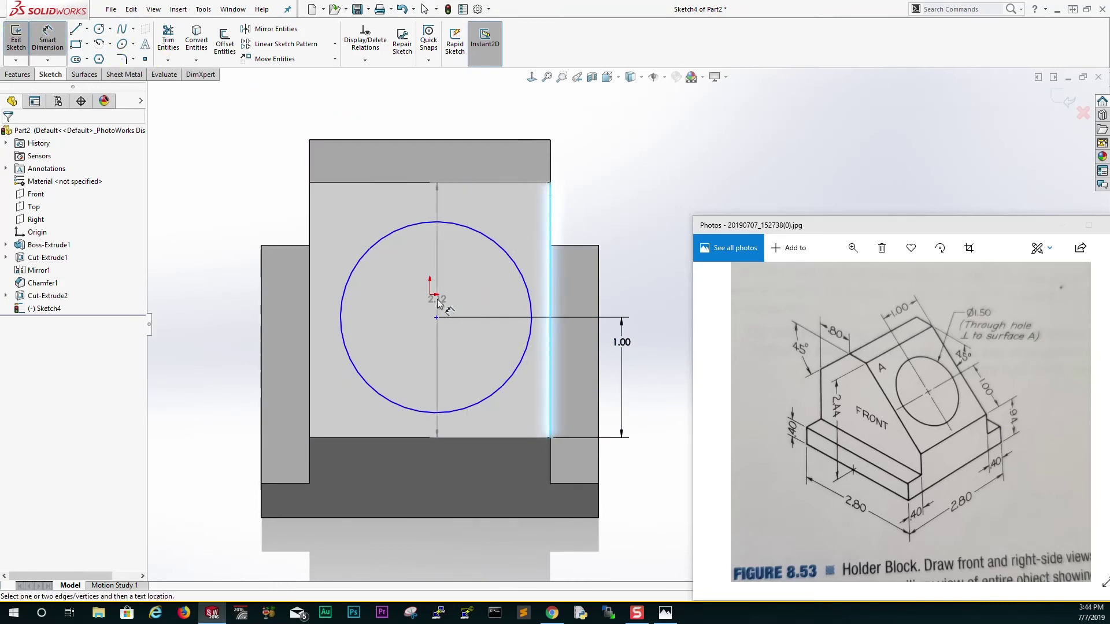
{"action": "left_click", "coordinate": [436, 317]}
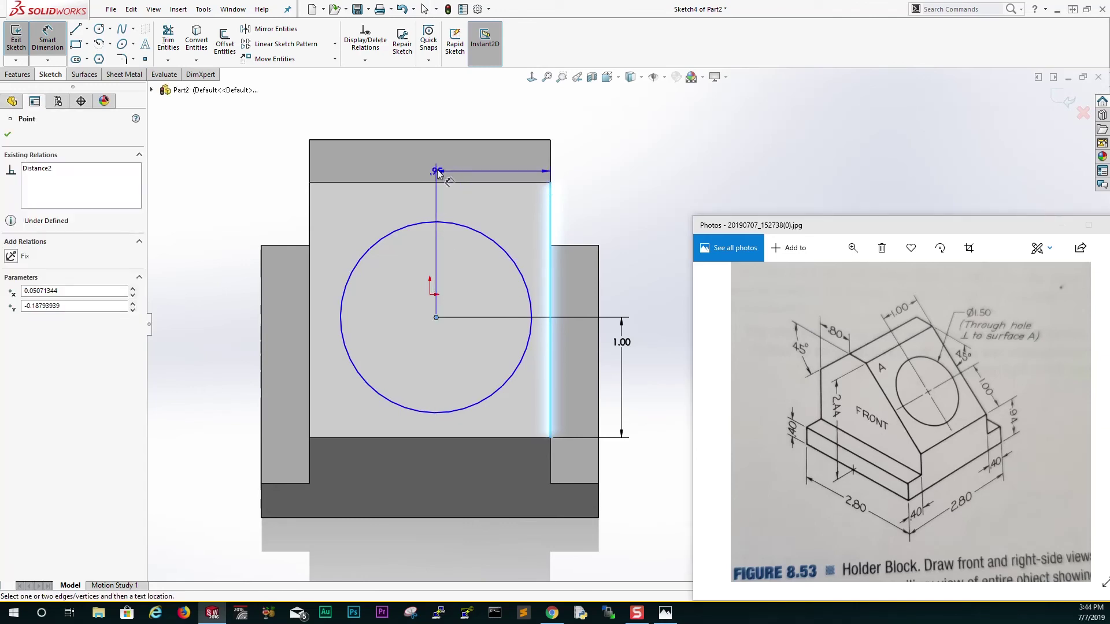
{"action": "left_click", "coordinate": [435, 111]}
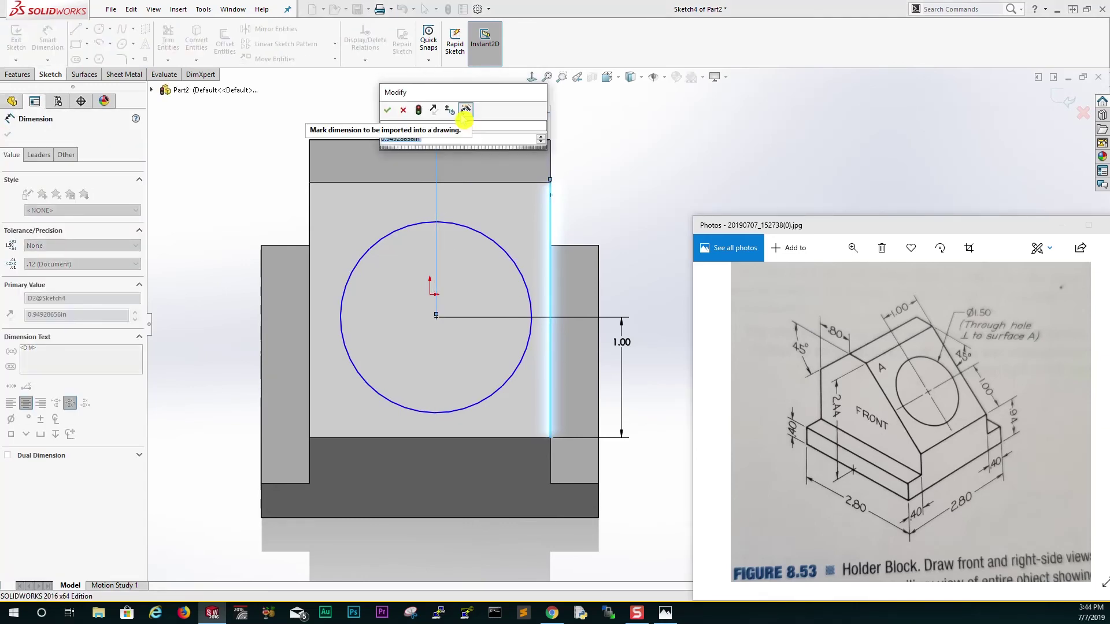
{"action": "type", "text": "1"}
{"action": "key", "text": "Return"}
{"action": "key", "text": "Escape"}
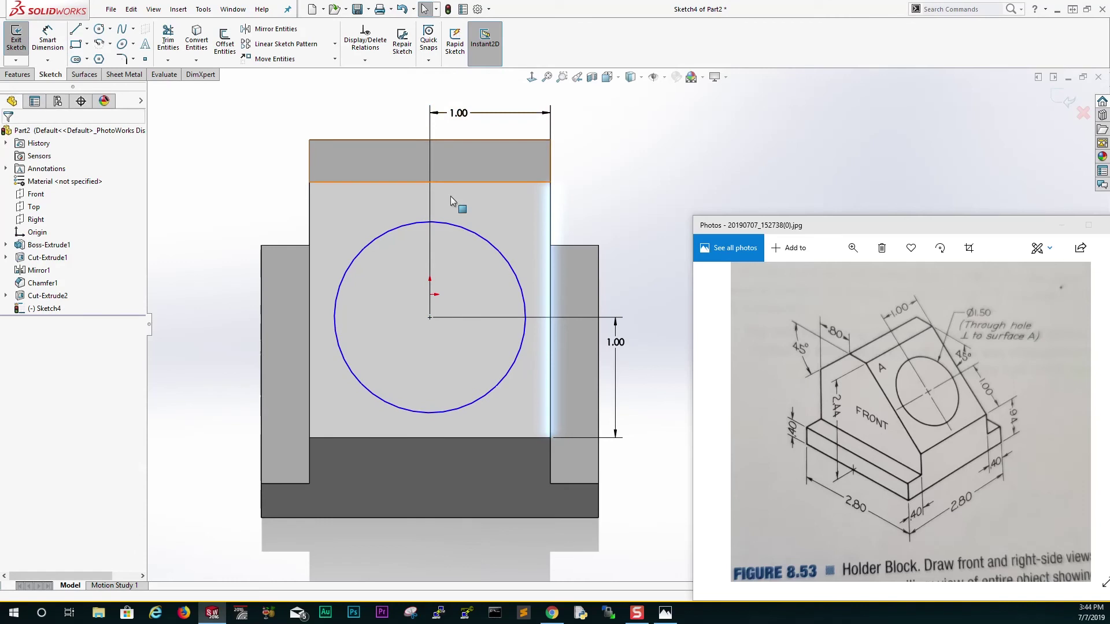
Set the circle's diameter to 1.50.
{"action": "left_click", "coordinate": [48, 40]}
{"action": "left_click", "coordinate": [463, 232]}
{"action": "left_click", "coordinate": [581, 176]}
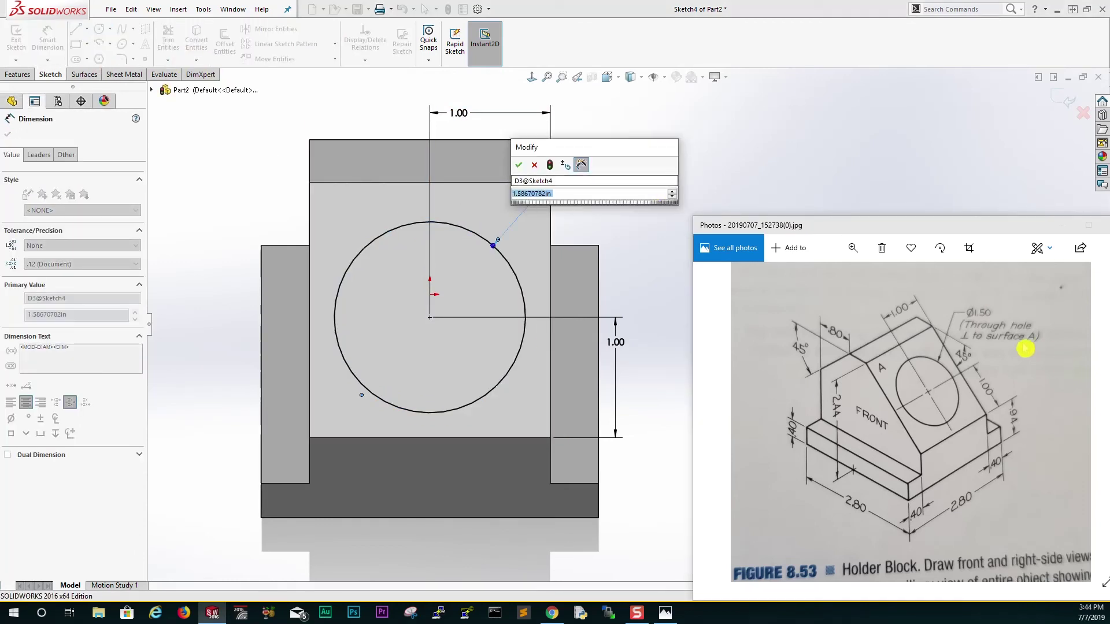
{"action": "type", "text": "1.5"}
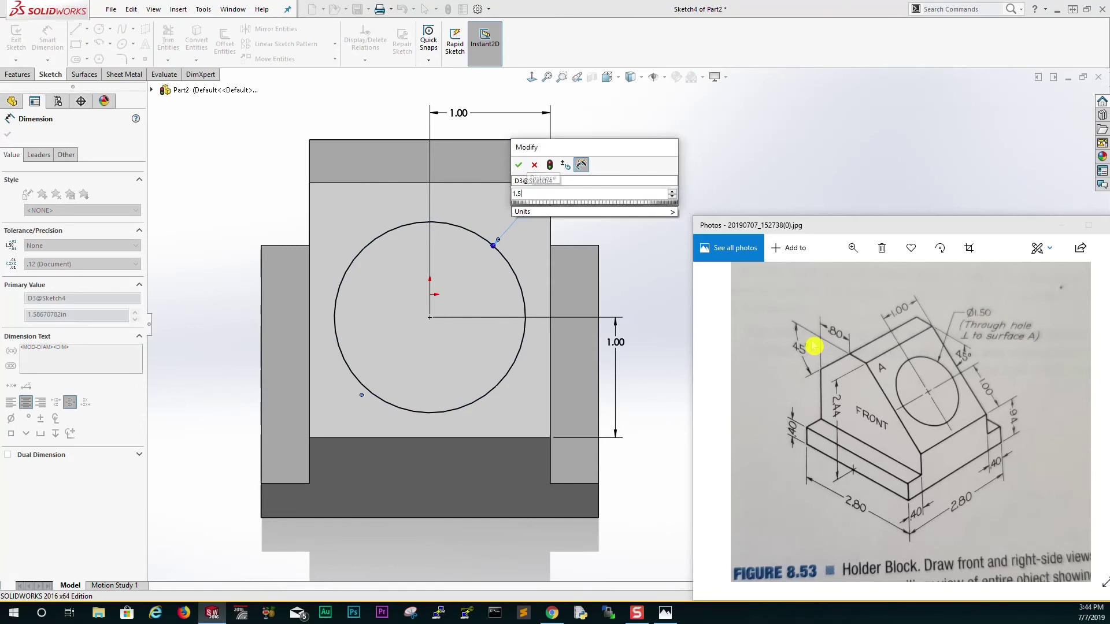
{"action": "key", "text": "Return"}
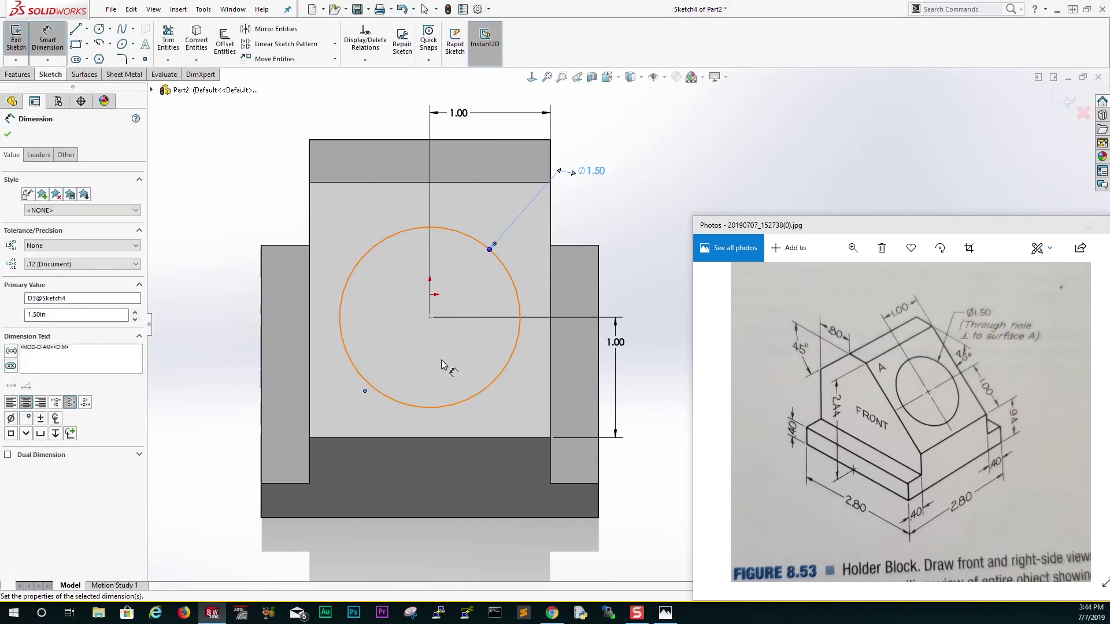
{"action": "middle_click_drag", "start_coordinate": [380, 337], "coordinate": [307, 304]}
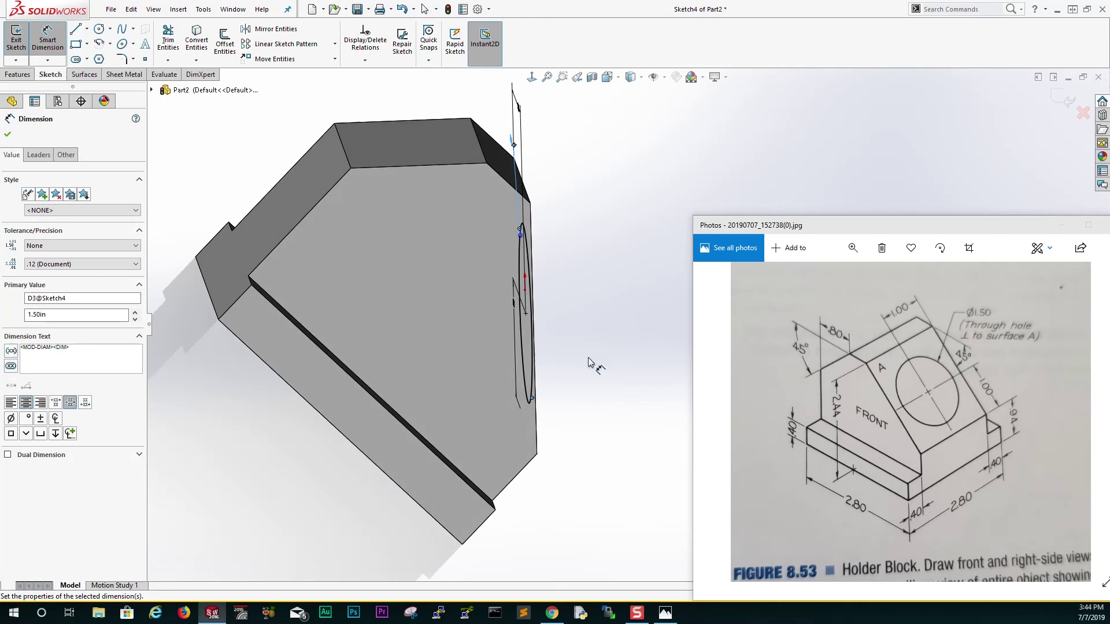
Orbit to an oblique view of the dimensioned circle and show the Features commands.
{"action": "middle_click_drag", "start_coordinate": [588, 363], "coordinate": [485, 307]}
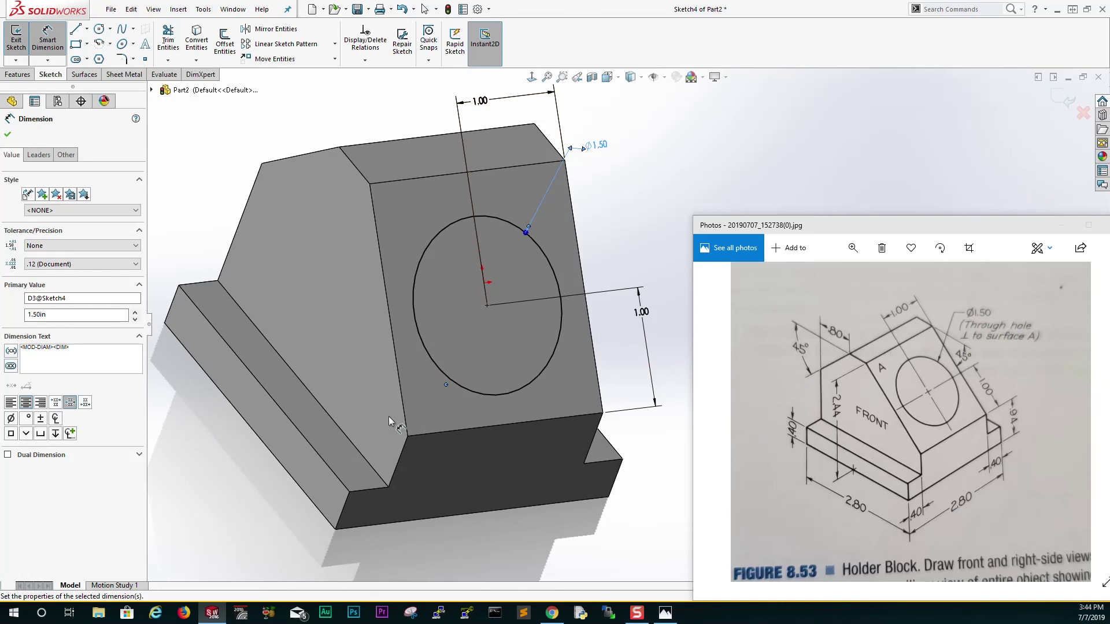
{"action": "middle_click_drag", "start_coordinate": [389, 418], "coordinate": [385, 372]}
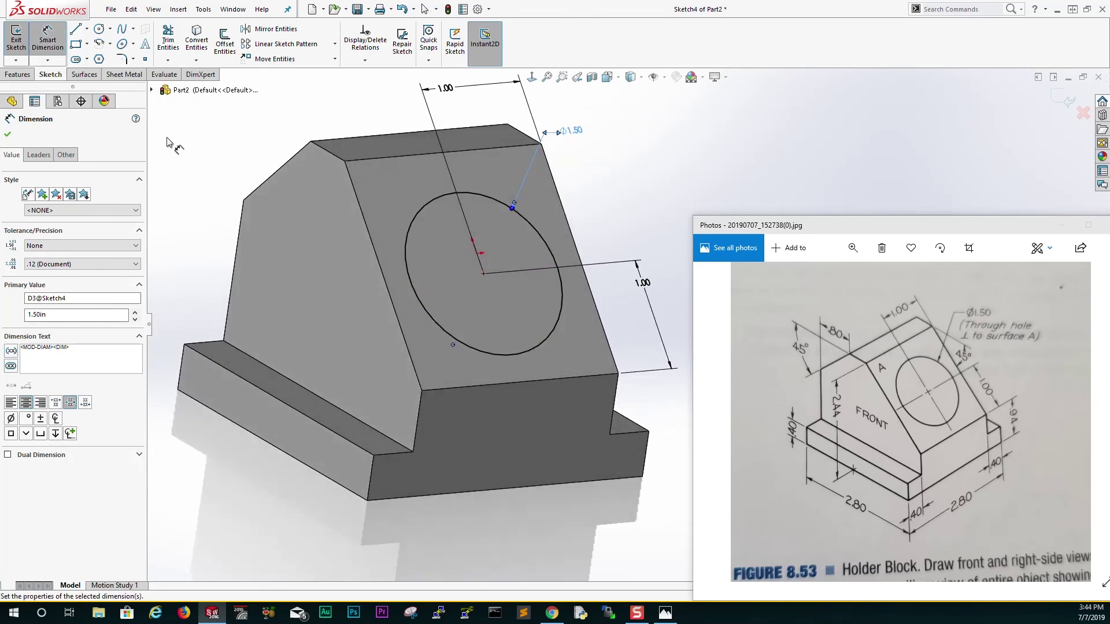
{"action": "left_click", "coordinate": [17, 74]}
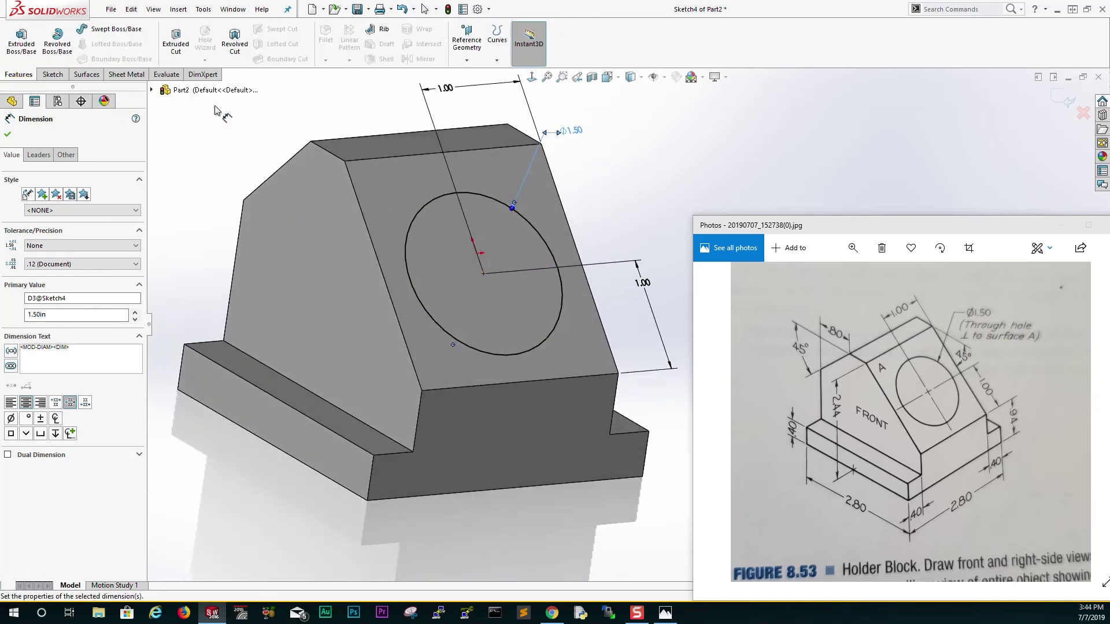
Extrude-cut the Ø1.50 circle with end condition Up To Next, creating Cut-Extrude3.
{"action": "left_click", "coordinate": [175, 42]}
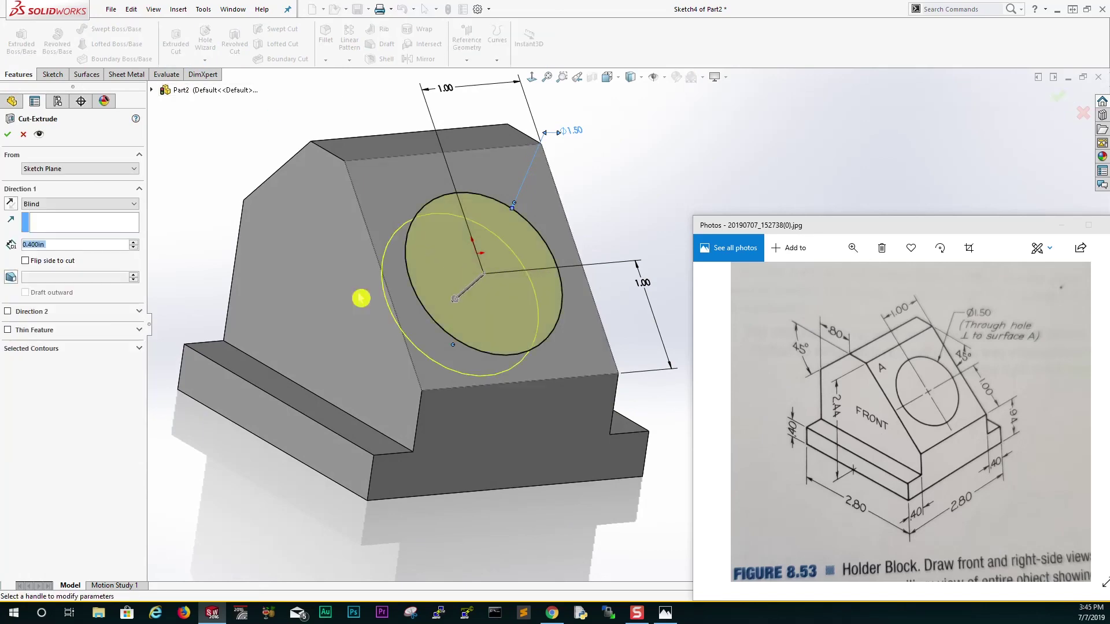
{"action": "left_click", "coordinate": [115, 204]}
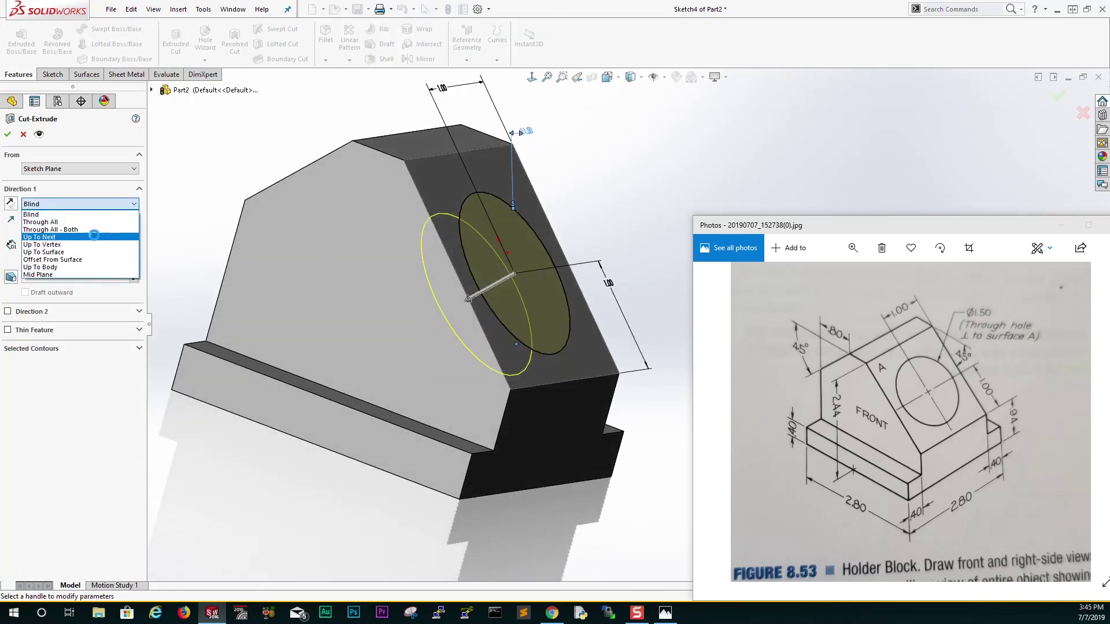
{"action": "left_click", "coordinate": [93, 236]}
{"action": "middle_click_drag", "start_coordinate": [99, 240], "coordinate": [210, 265]}
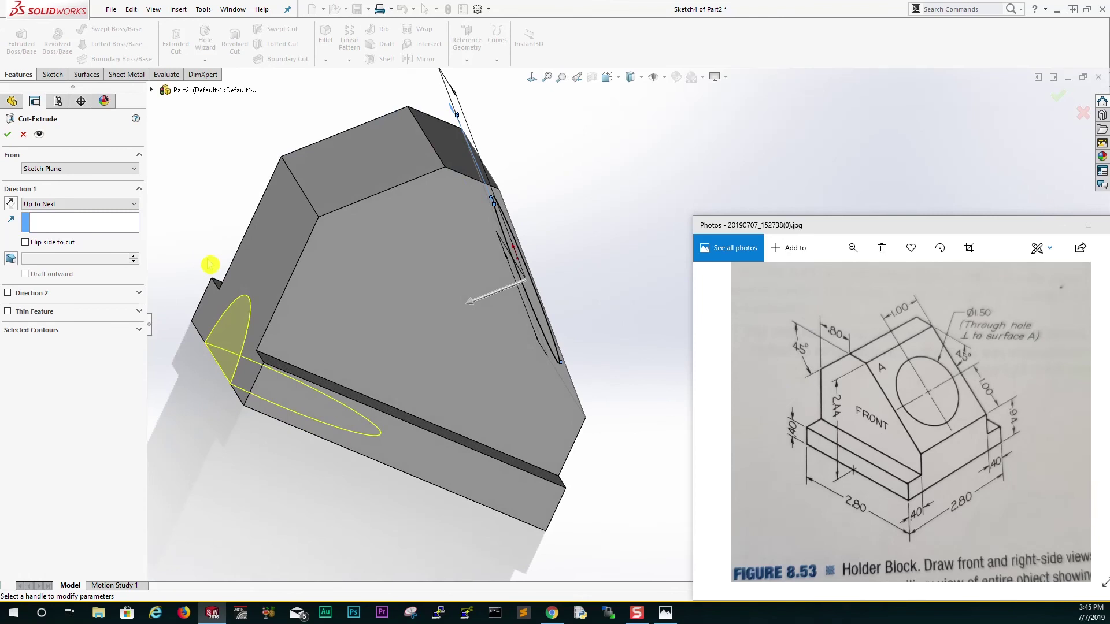
{"action": "left_click", "coordinate": [298, 138]}
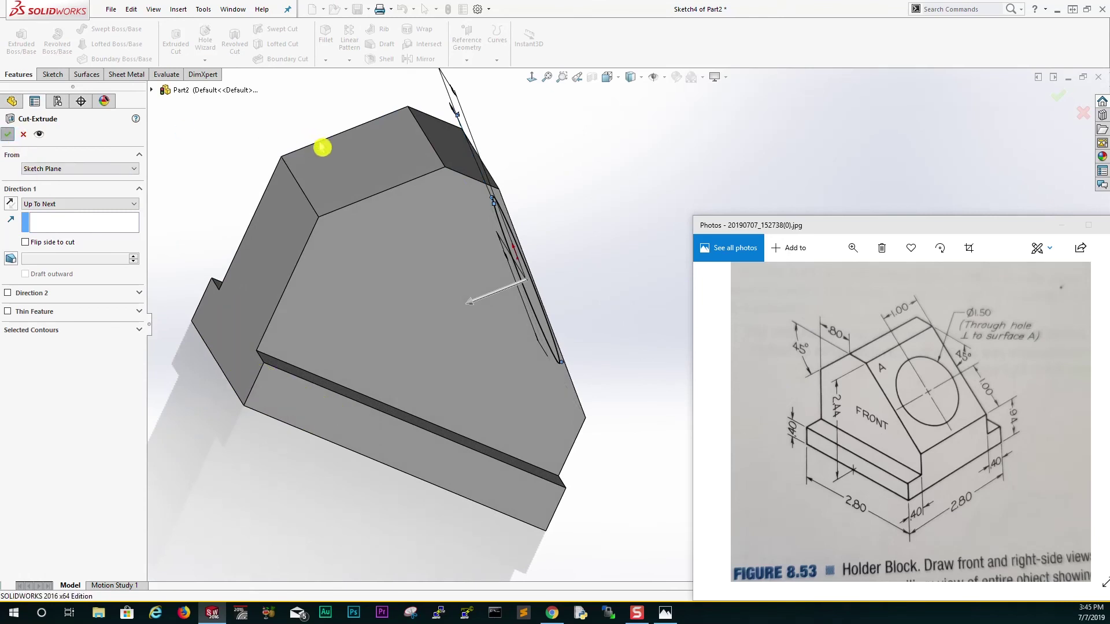
{"action": "middle_click_drag", "start_coordinate": [478, 323], "coordinate": [542, 248]}
{"action": "left_click", "coordinate": [585, 242]}
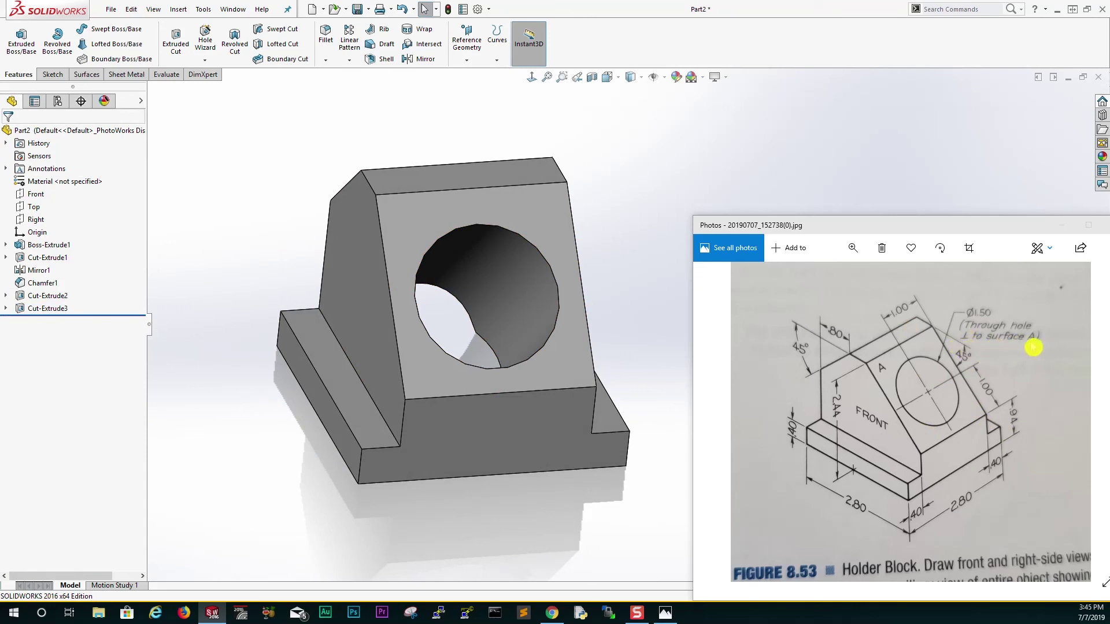
{"action": "middle_click_drag", "start_coordinate": [483, 275], "coordinate": [572, 275]}
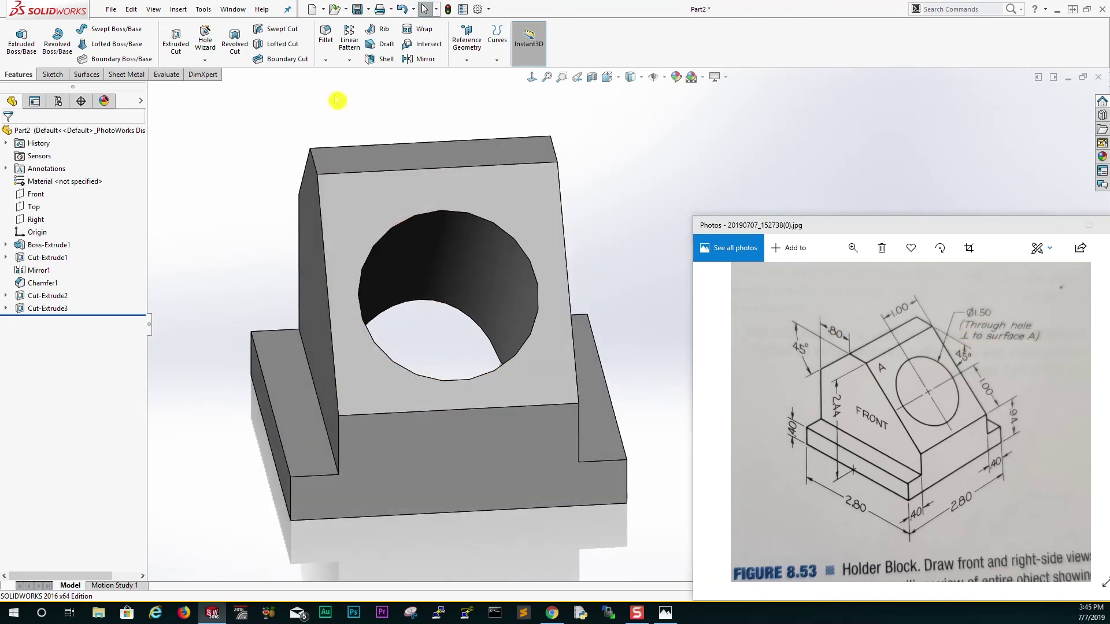